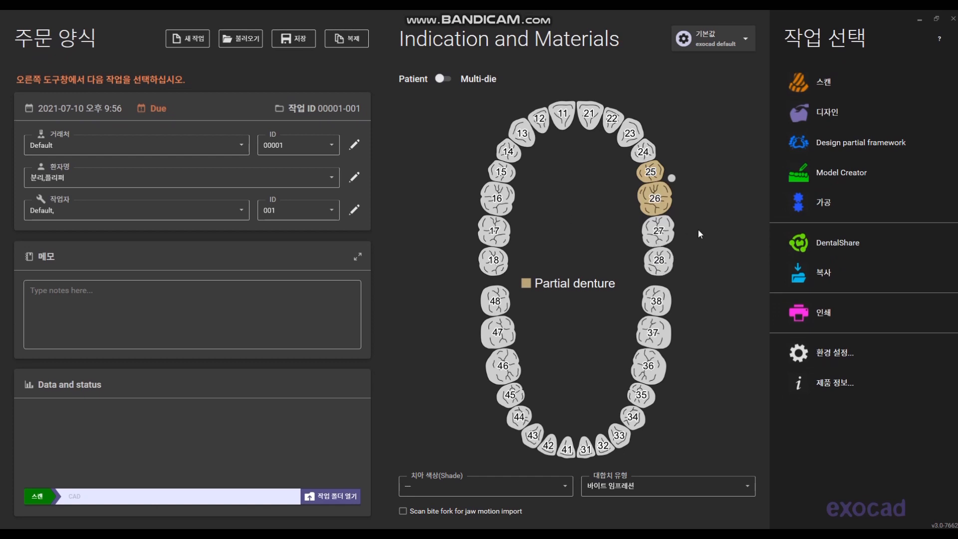
Start the partial framework design and block out the upper jaw model's undercuts along an insertion direction set from the view
{"action": "left_click", "coordinate": [793, 140]}
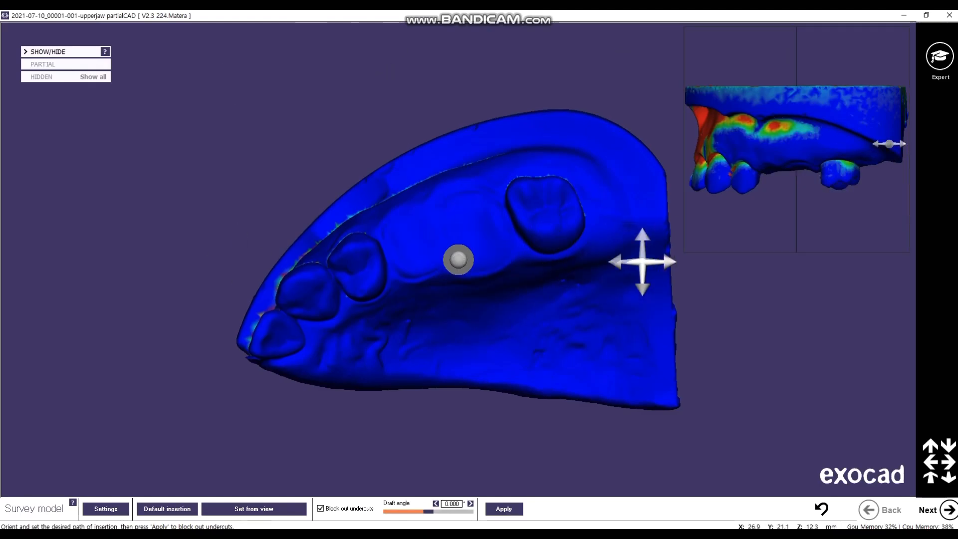
{"action": "mouse_move", "coordinate": [497, 229]}
{"action": "left_mouse_down"}
{"action": "mouse_move", "coordinate": [505, 223]}
{"action": "mouse_move", "coordinate": [456, 271]}
{"action": "mouse_move", "coordinate": [450, 319]}
{"action": "left_mouse_up"}
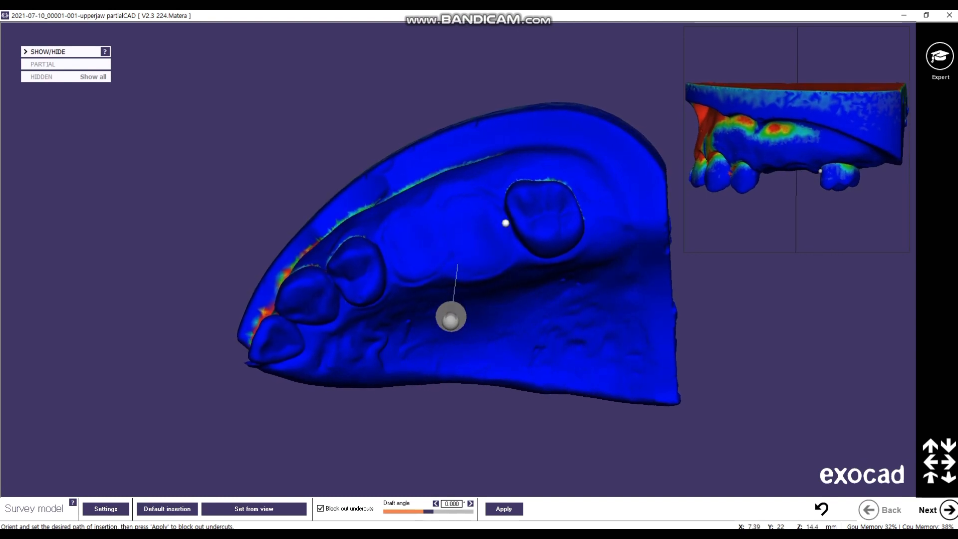
{"action": "left_click", "coordinate": [254, 509]}
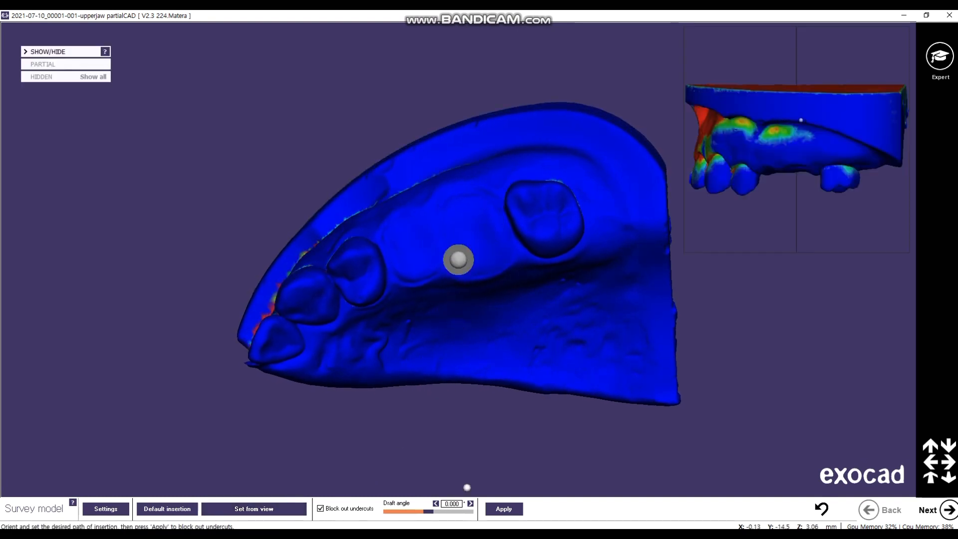
{"action": "left_click", "coordinate": [504, 511]}
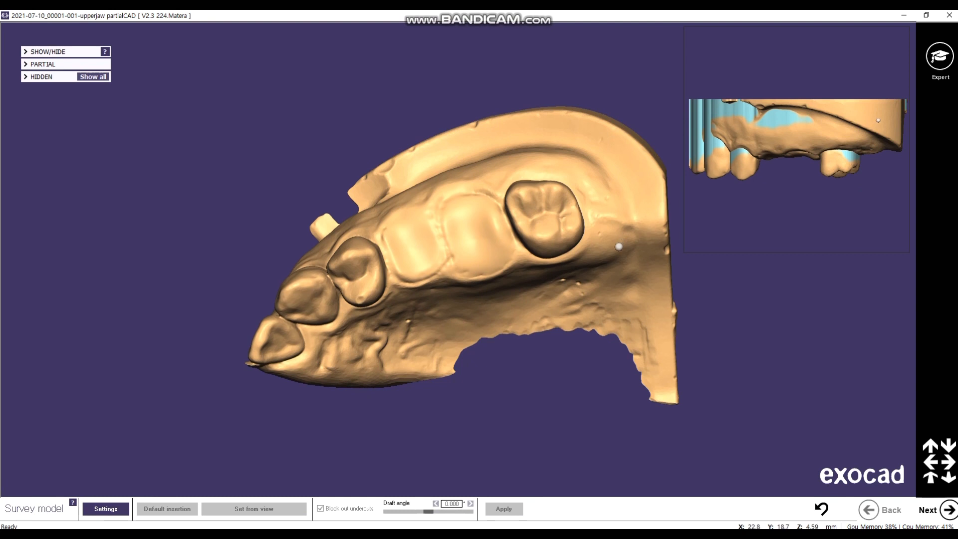
Switch to expert mode and add a post 1.50 mm thick and 1 mm long on the tooth 25 site
{"action": "left_click", "coordinate": [943, 65]}
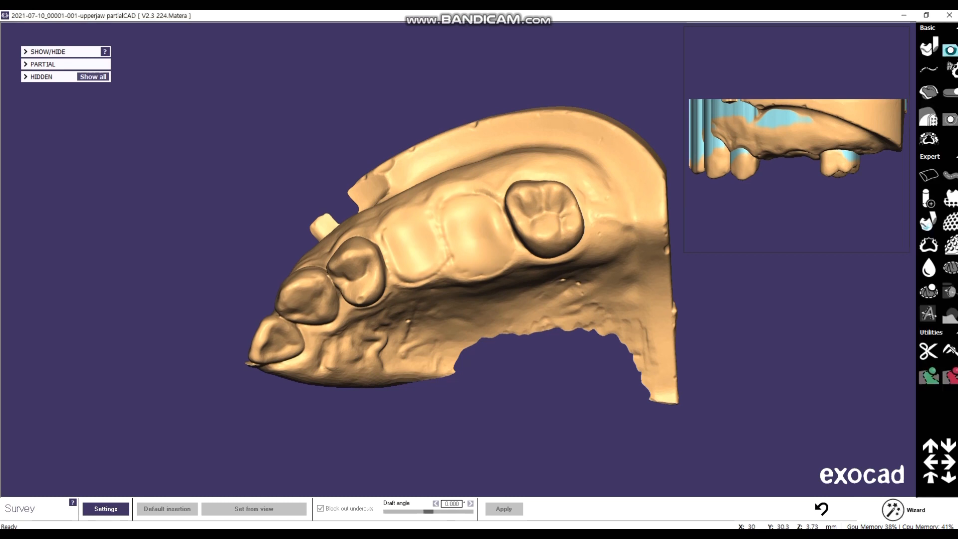
{"action": "mouse_move", "coordinate": [554, 189]}
{"action": "right_mouse_down"}
{"action": "mouse_move", "coordinate": [563, 85]}
{"action": "mouse_move", "coordinate": [563, 127]}
{"action": "right_mouse_up"}
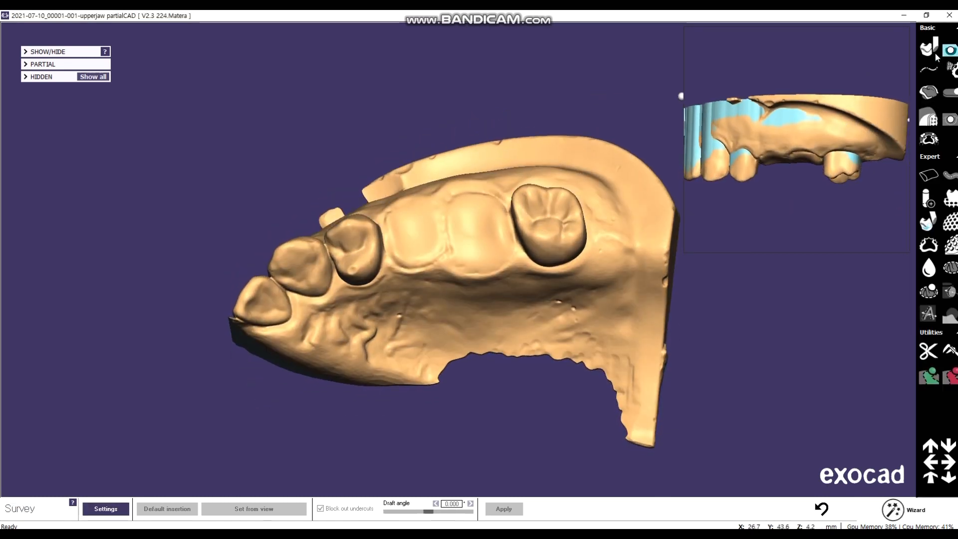
{"action": "left_click", "coordinate": [929, 200]}
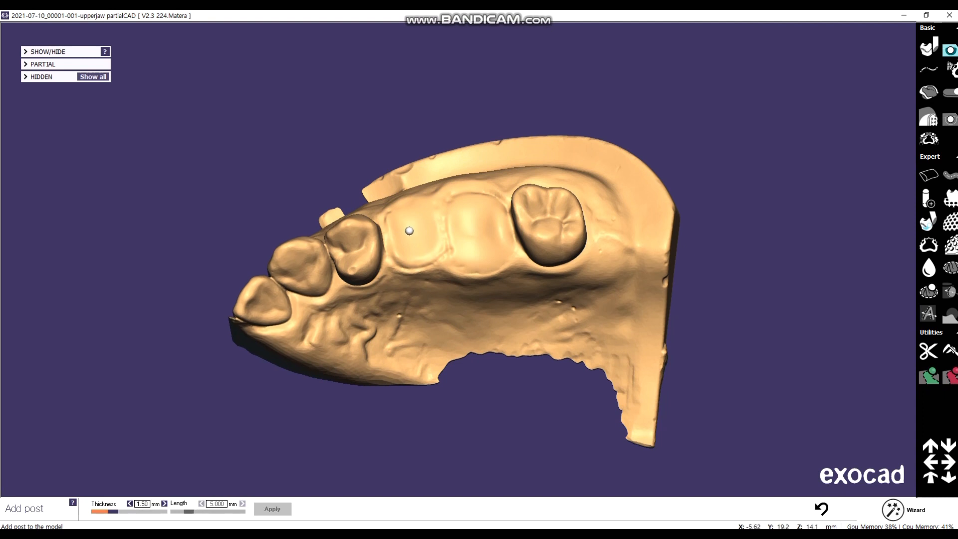
{"action": "left_click", "coordinate": [410, 224]}
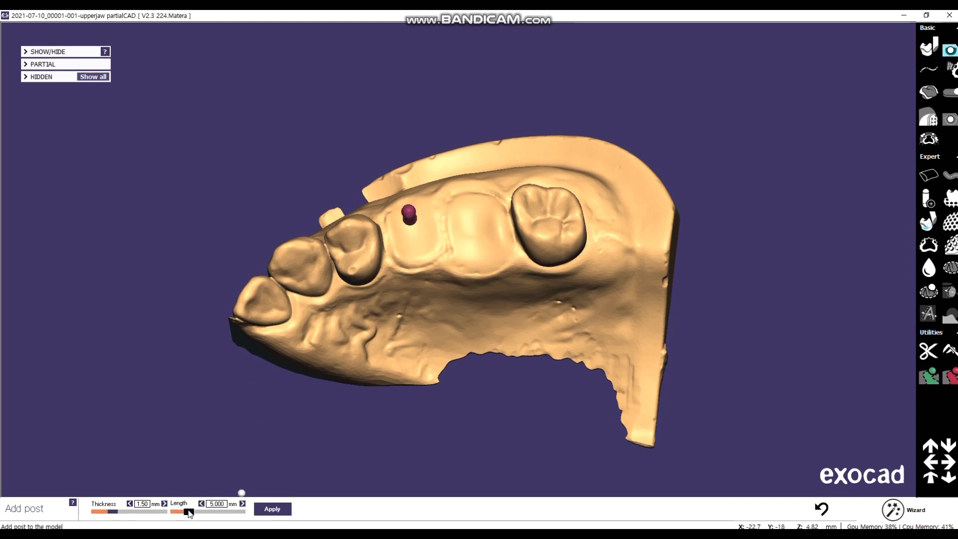
{"action": "left_click_drag", "start_coordinate": [190, 514], "coordinate": [175, 514]}
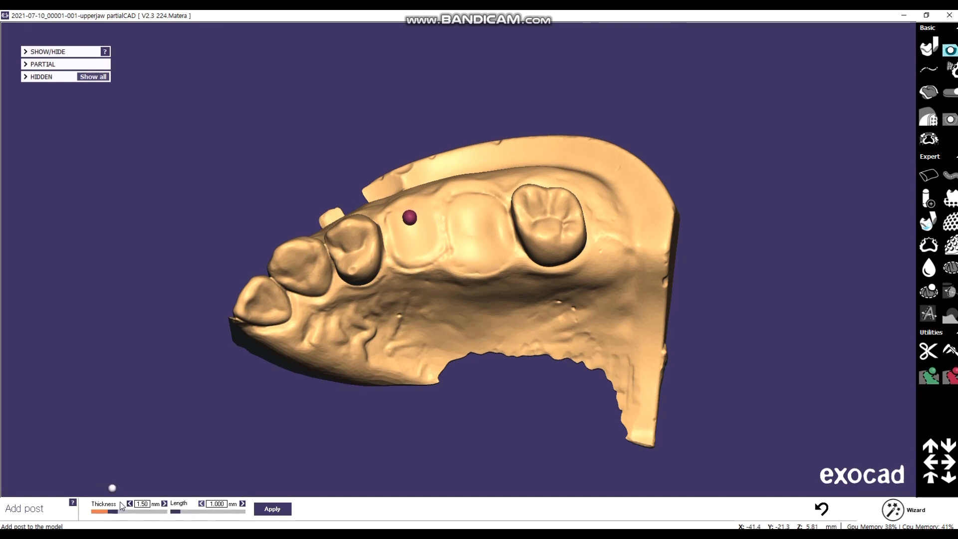
{"action": "left_click", "coordinate": [283, 509]}
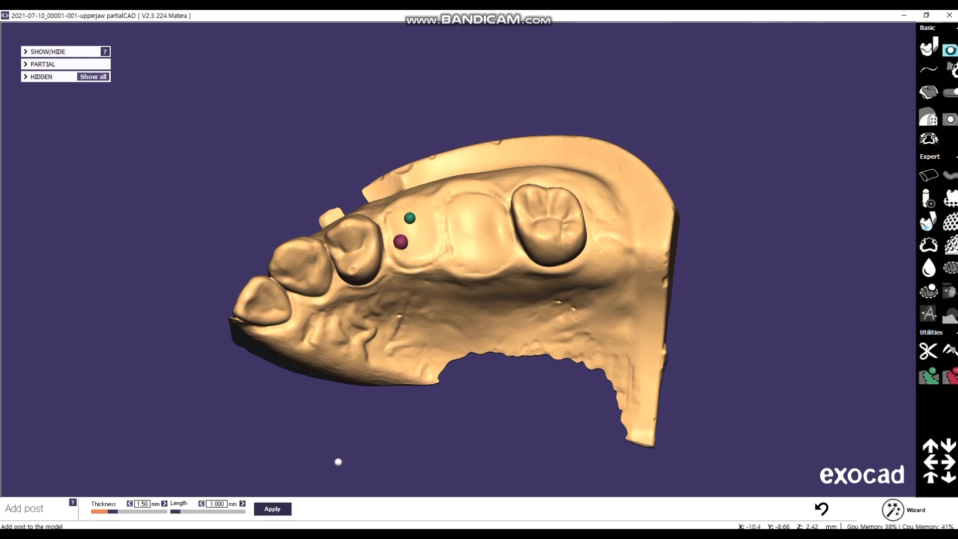
Add five more posts of the same size, two on the tooth 25 site and three on the tooth 26 site
{"action": "left_click", "coordinate": [282, 509]}
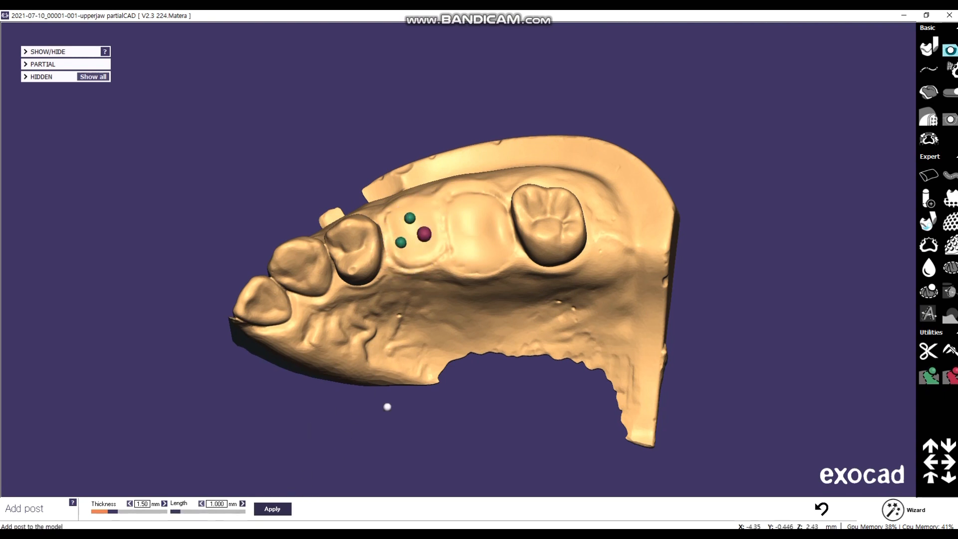
{"action": "left_click", "coordinate": [278, 509]}
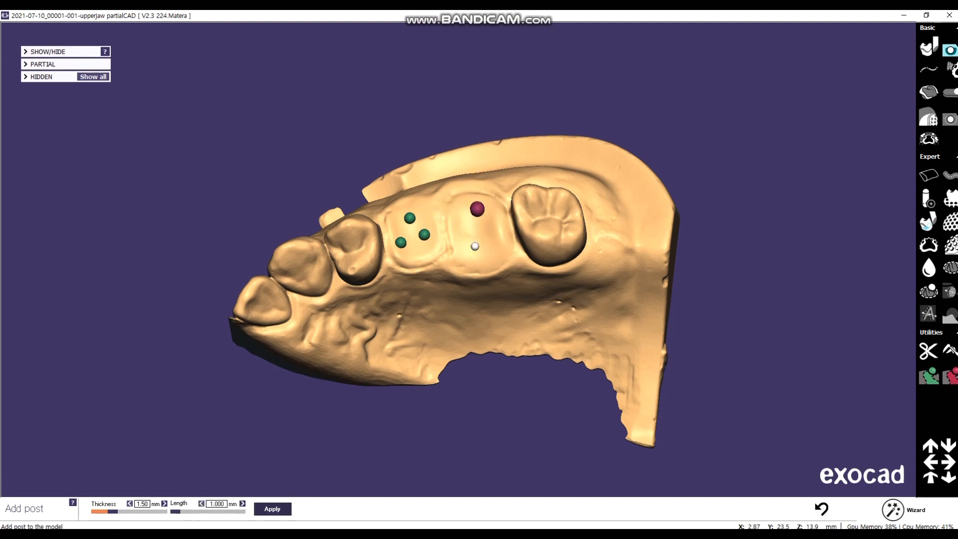
{"action": "left_click", "coordinate": [272, 509]}
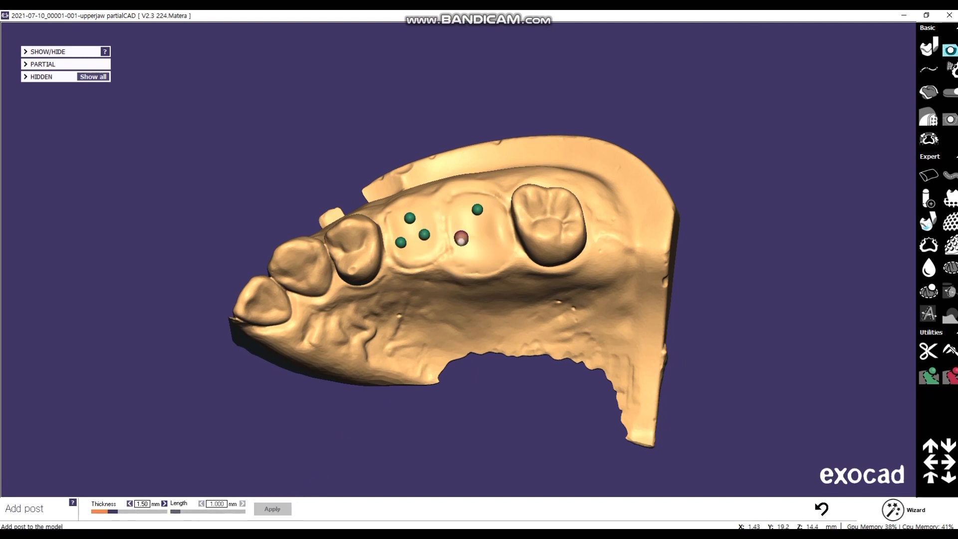
{"action": "left_click", "coordinate": [498, 232]}
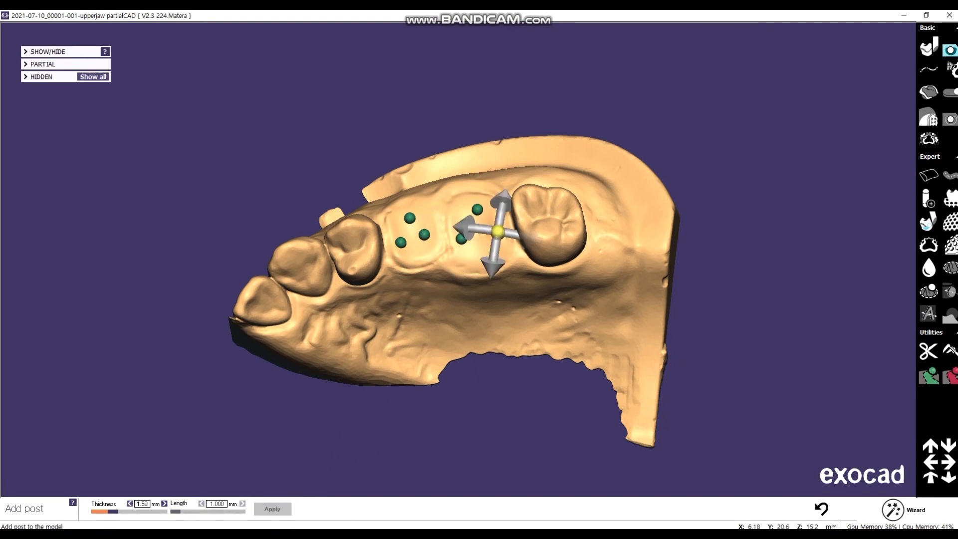
{"action": "left_click", "coordinate": [276, 506]}
Inspect the six posts on the edentulous ridge from several angles, checking how far they stand out of the gum surface
{"action": "scroll", "coordinate": [450, 231], "scroll_direction": "down", "scroll_amount": 3}
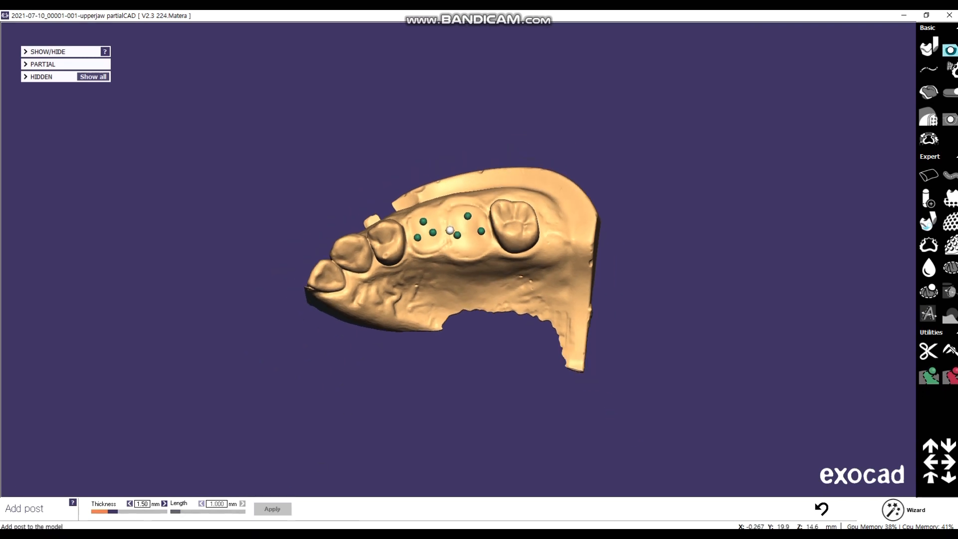
{"action": "scroll", "coordinate": [450, 230], "scroll_direction": "up", "scroll_amount": 7}
{"action": "right_click_drag", "start_coordinate": [411, 185], "coordinate": [411, 125]}
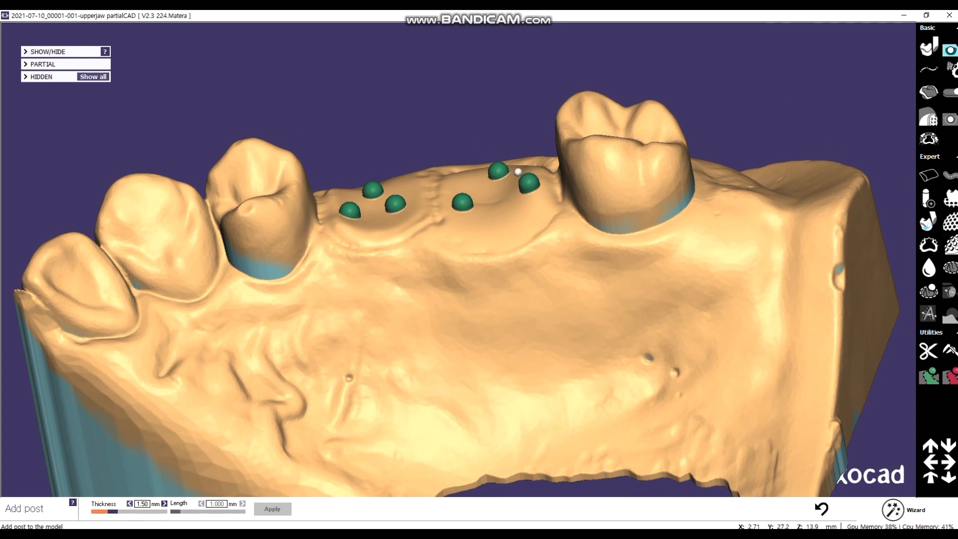
{"action": "right_click_drag", "start_coordinate": [453, 157], "coordinate": [466, 235]}
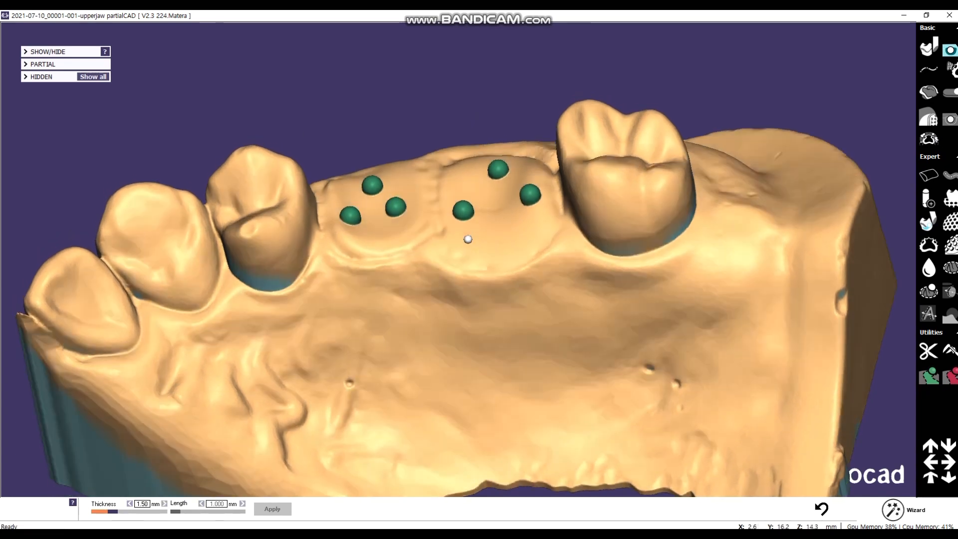
{"action": "scroll", "coordinate": [462, 216], "scroll_direction": "down", "scroll_amount": 4}
{"action": "scroll", "coordinate": [467, 180], "scroll_direction": "up", "scroll_amount": 5}
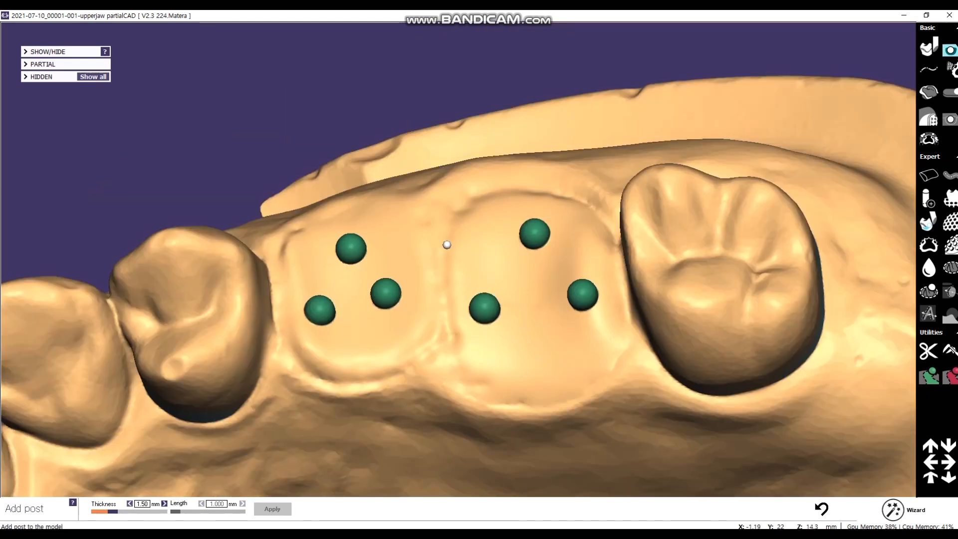
{"action": "right_click_drag", "start_coordinate": [447, 242], "coordinate": [463, 255]}
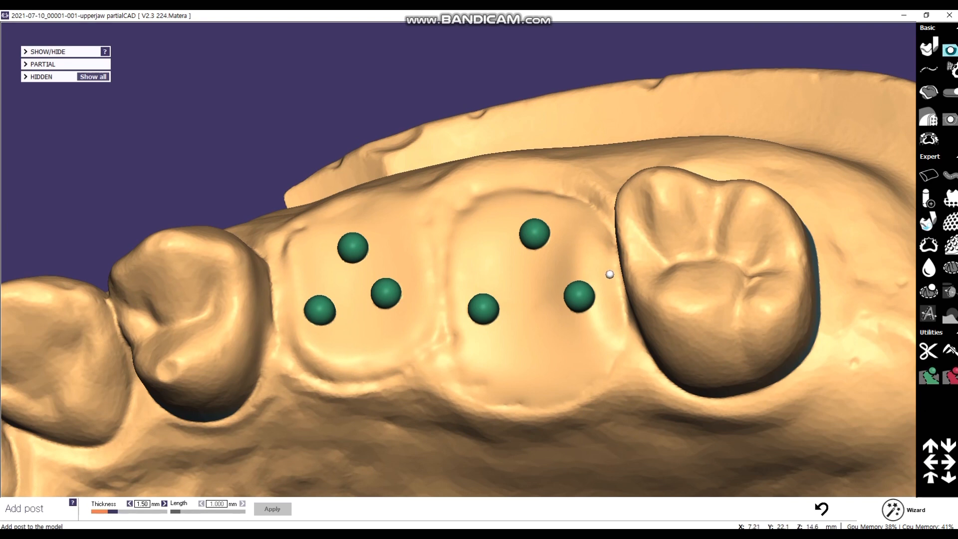
{"action": "right_click_drag", "start_coordinate": [610, 273], "coordinate": [533, 215]}
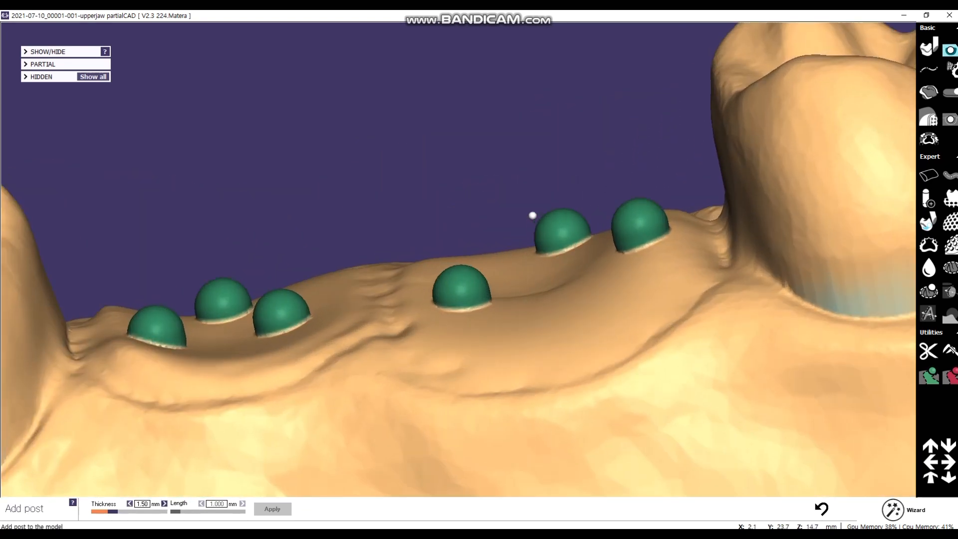
{"action": "scroll", "coordinate": [534, 215], "scroll_direction": "up", "scroll_amount": 1}
{"action": "scroll", "coordinate": [545, 217], "scroll_direction": "up", "scroll_amount": 3}
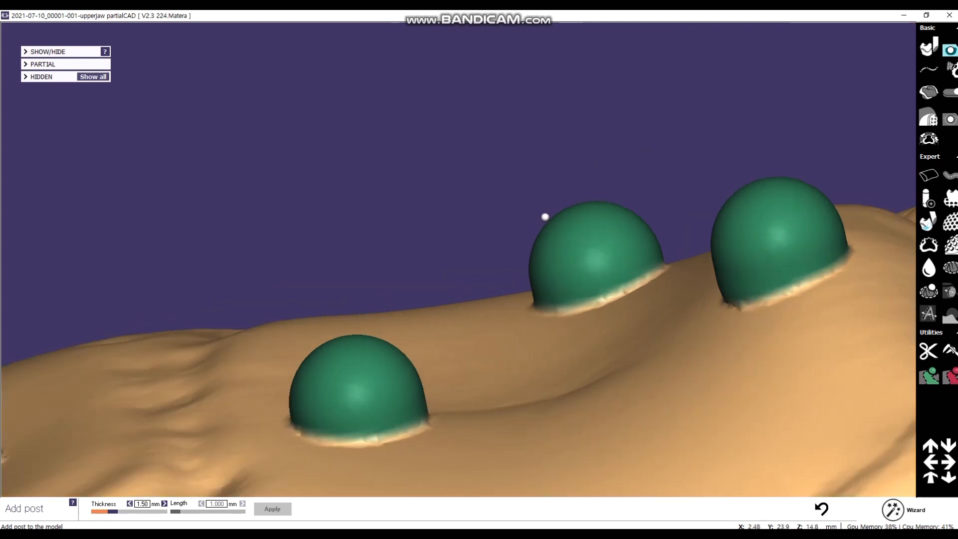
{"action": "scroll", "coordinate": [546, 218], "scroll_direction": "down", "scroll_amount": 5}
{"action": "right_click_drag", "start_coordinate": [453, 227], "coordinate": [514, 285]}
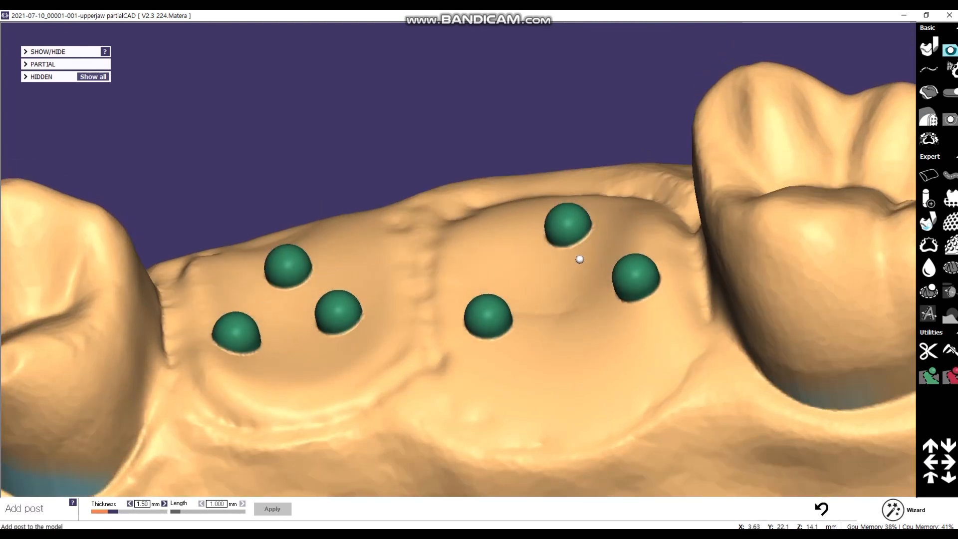
{"action": "scroll", "coordinate": [579, 260], "scroll_direction": "down", "scroll_amount": 3}
{"action": "right_click_drag", "start_coordinate": [582, 261], "coordinate": [442, 220]}
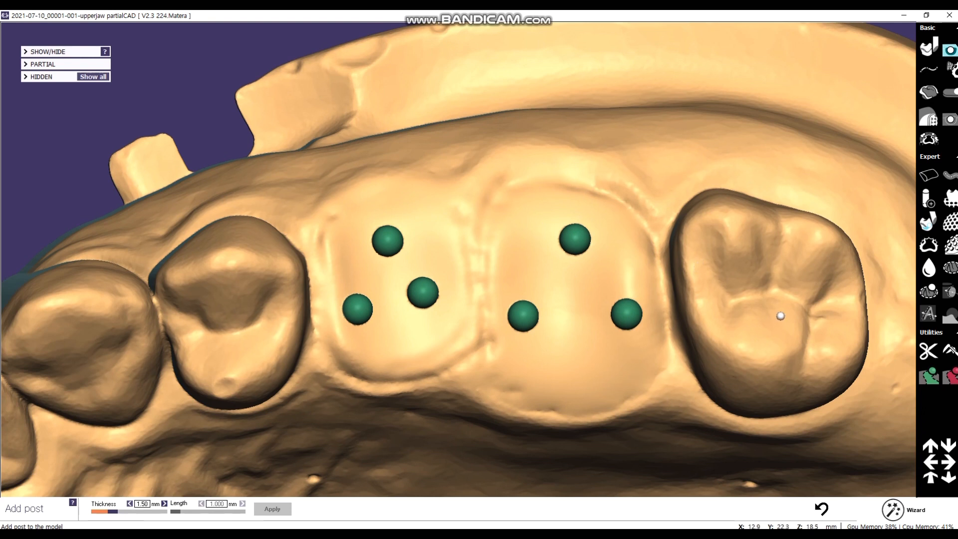
Prepare the posts for build and save them as the constructed part with a 0.01 mm tolerance and auto relief
{"action": "left_click", "coordinate": [932, 142]}
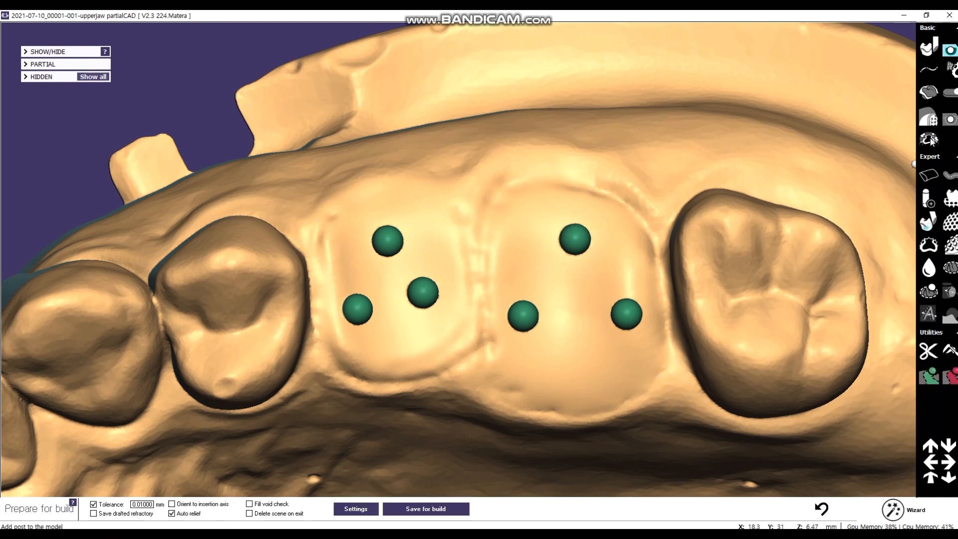
{"action": "left_click", "coordinate": [424, 509]}
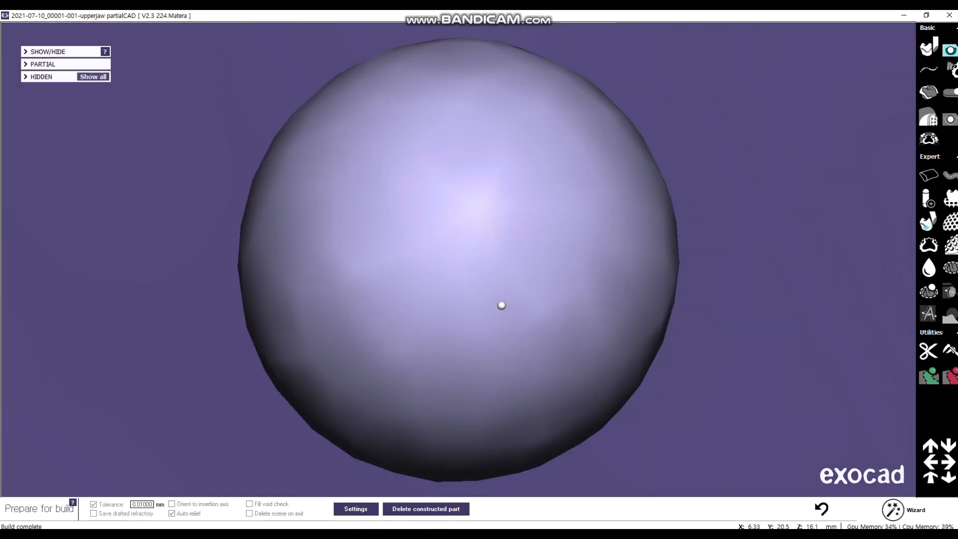
{"action": "scroll", "coordinate": [478, 261], "scroll_direction": "down", "scroll_amount": 3}
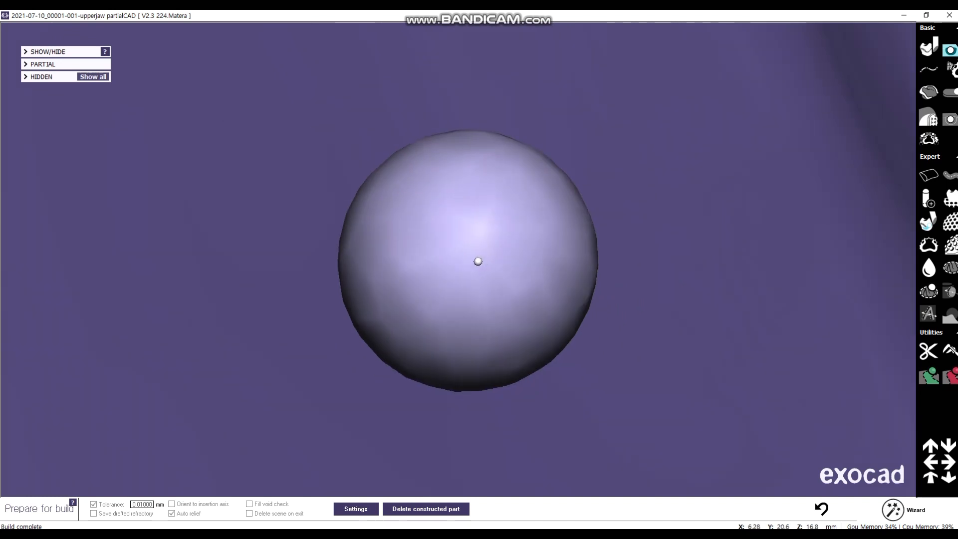
{"action": "scroll", "coordinate": [478, 261], "scroll_direction": "down", "scroll_amount": 5}
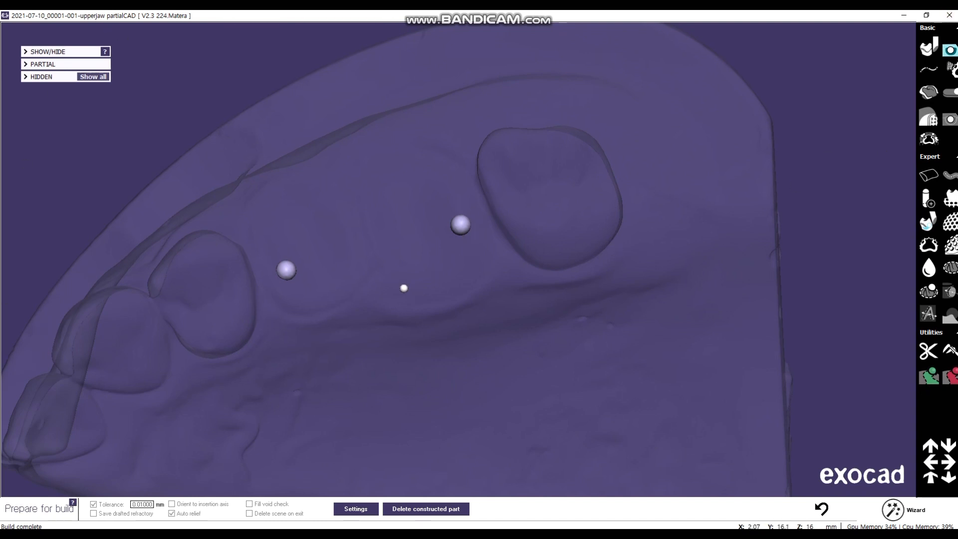
{"action": "mouse_move", "coordinate": [423, 160]}
{"action": "right_mouse_down"}
{"action": "mouse_move", "coordinate": [423, 94]}
{"action": "mouse_move", "coordinate": [422, 145]}
{"action": "right_mouse_up"}
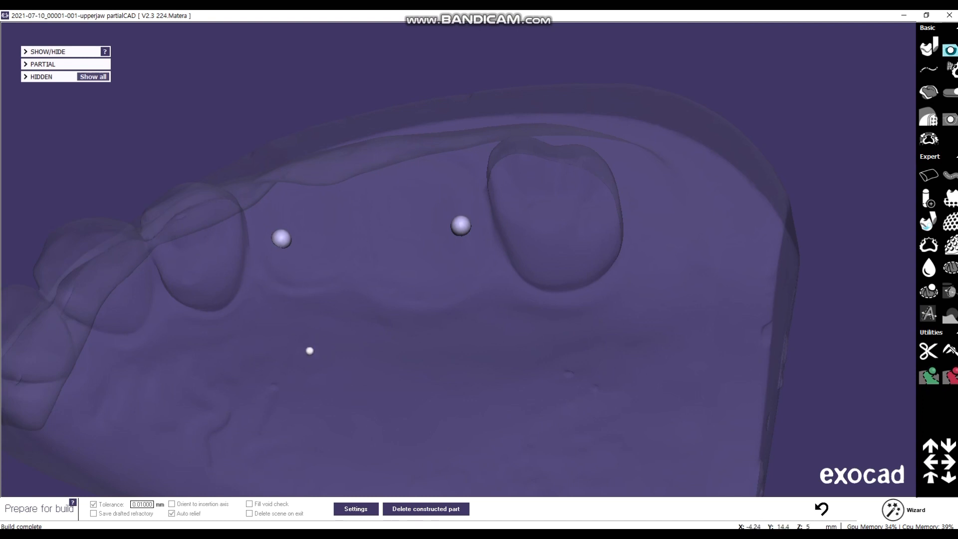
{"action": "right_click_drag", "start_coordinate": [308, 351], "coordinate": [322, 199]}
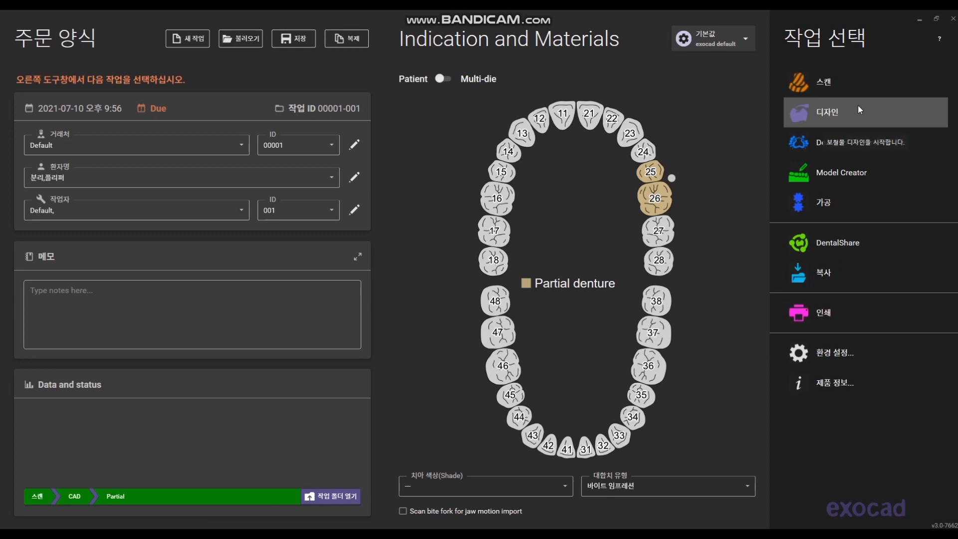
Start the restoration design and place the 25-26 bridge teeth by setting tooth 26's distal contact on the adjacent molar
{"action": "left_click", "coordinate": [837, 113]}
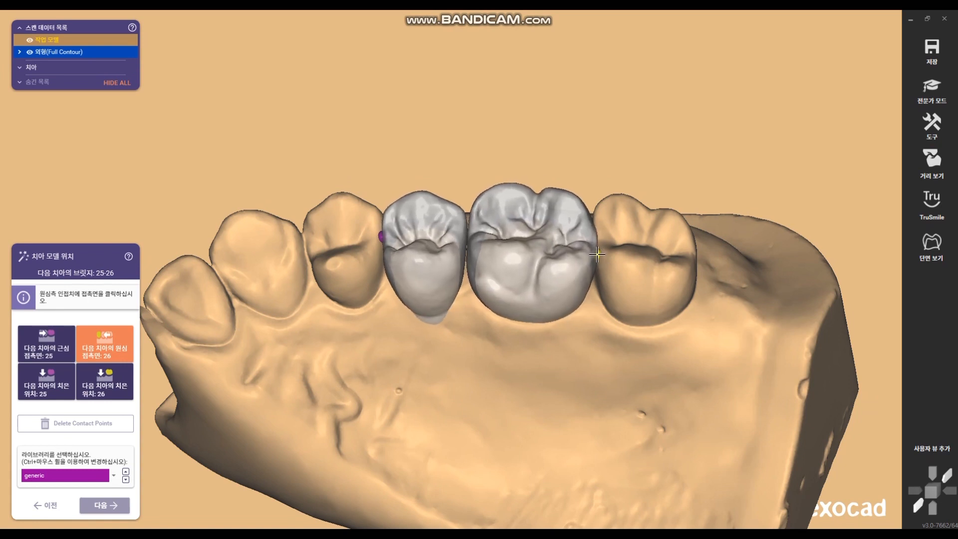
{"action": "left_click", "coordinate": [597, 255]}
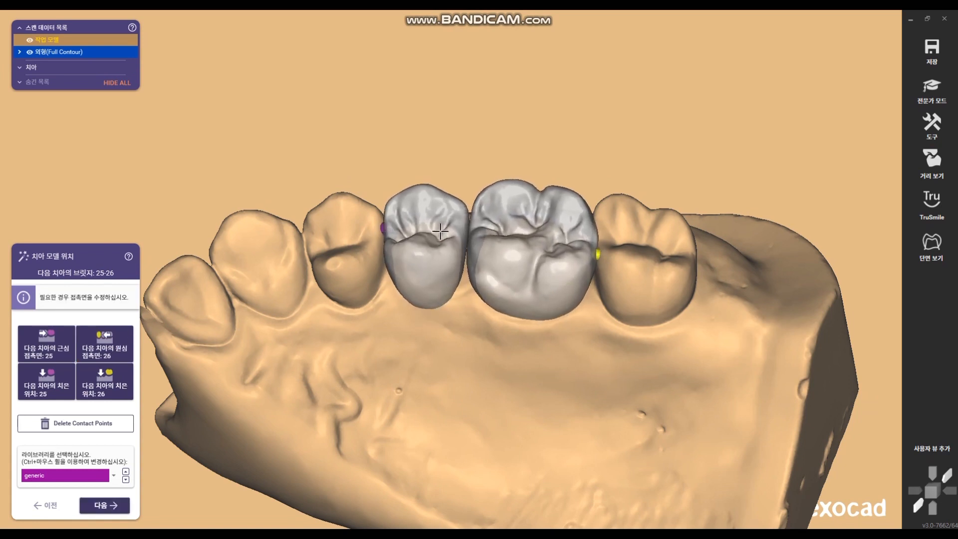
{"action": "scroll", "coordinate": [495, 271], "scroll_direction": "down", "scroll_amount": 5}
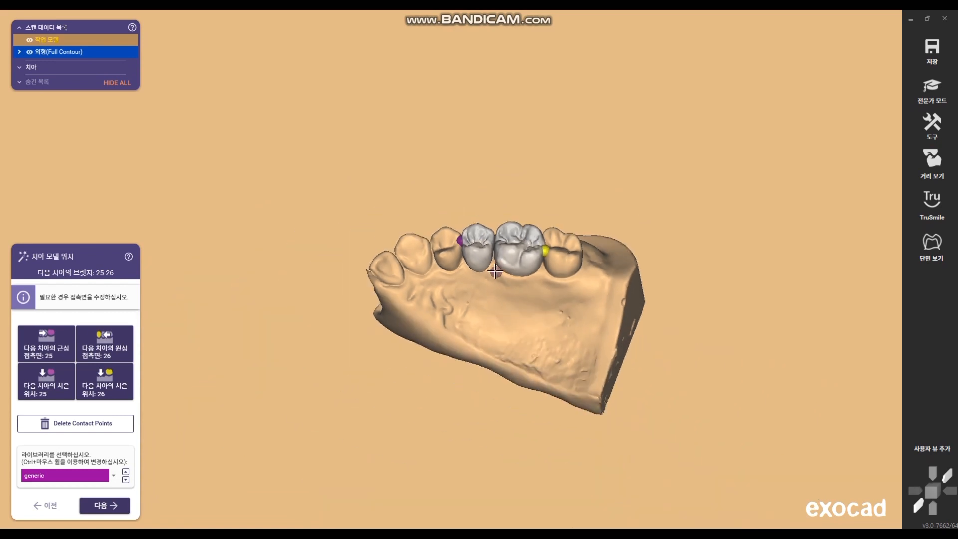
{"action": "right_click_drag", "start_coordinate": [495, 271], "coordinate": [469, 245]}
{"action": "scroll", "coordinate": [463, 235], "scroll_direction": "up", "scroll_amount": 4}
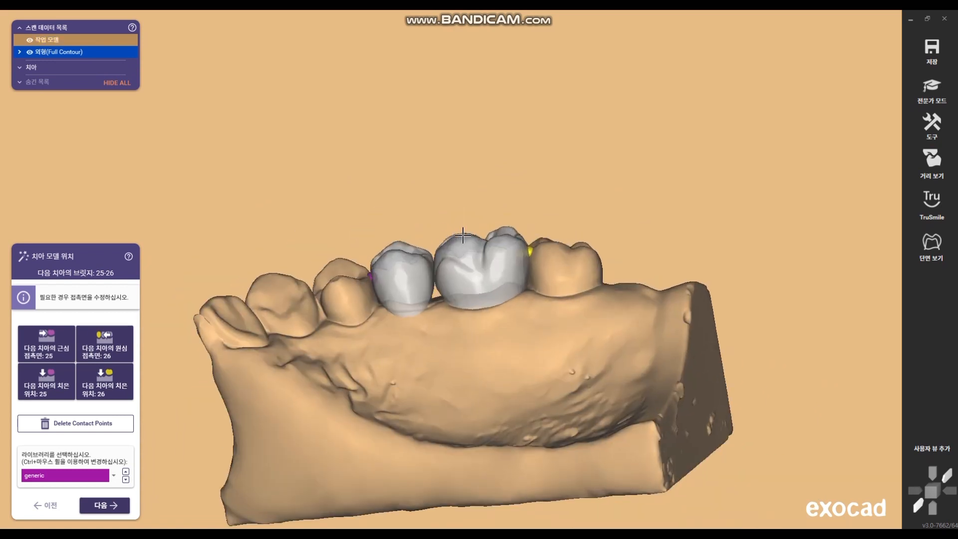
{"action": "left_click", "coordinate": [104, 505]}
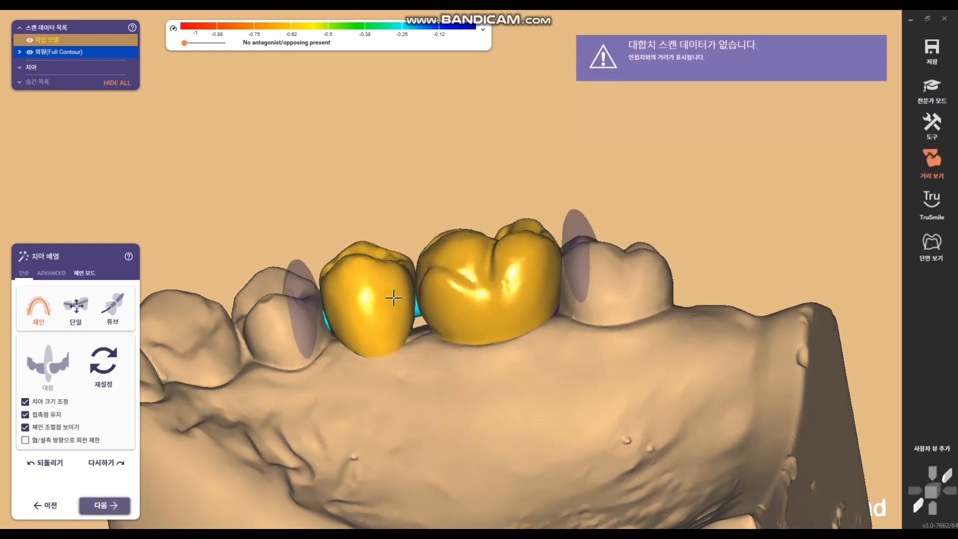
{"action": "scroll", "coordinate": [370, 289], "scroll_direction": "up", "scroll_amount": 3}
{"action": "right_click_drag", "start_coordinate": [356, 295], "coordinate": [342, 276]}
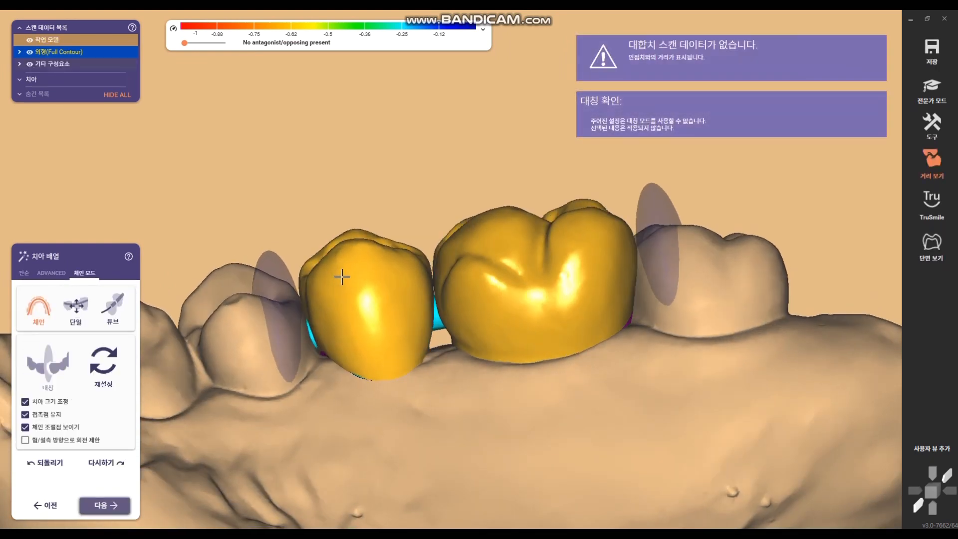
Adjust tooth 25 in chain mode, then in simple placement mode shift it buccally into line with the neighbouring premolar
{"action": "left_click_drag", "start_coordinate": [342, 276], "coordinate": [345, 292]}
{"action": "right_click_drag", "start_coordinate": [561, 272], "coordinate": [587, 332]}
{"action": "left_click", "coordinate": [63, 317]}
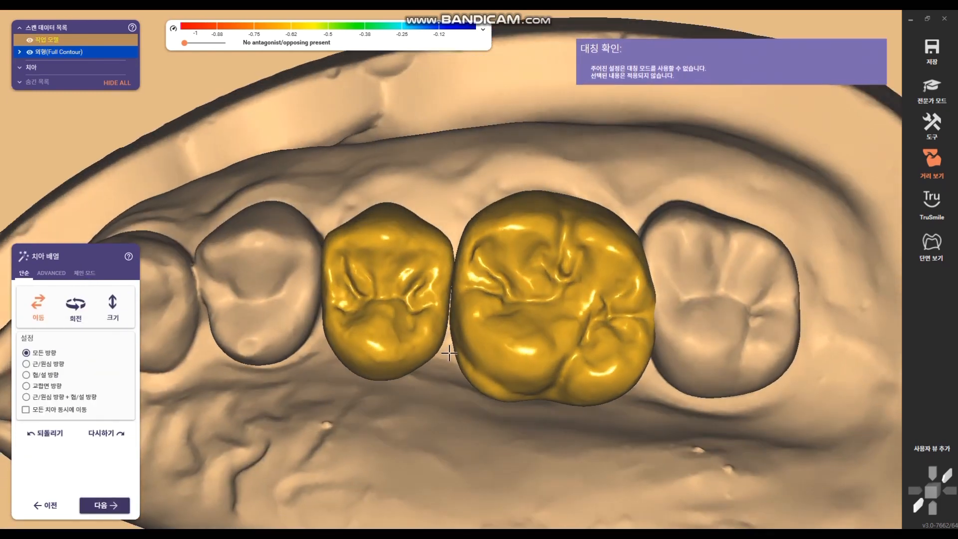
{"action": "left_click_drag", "start_coordinate": [406, 255], "coordinate": [405, 237]}
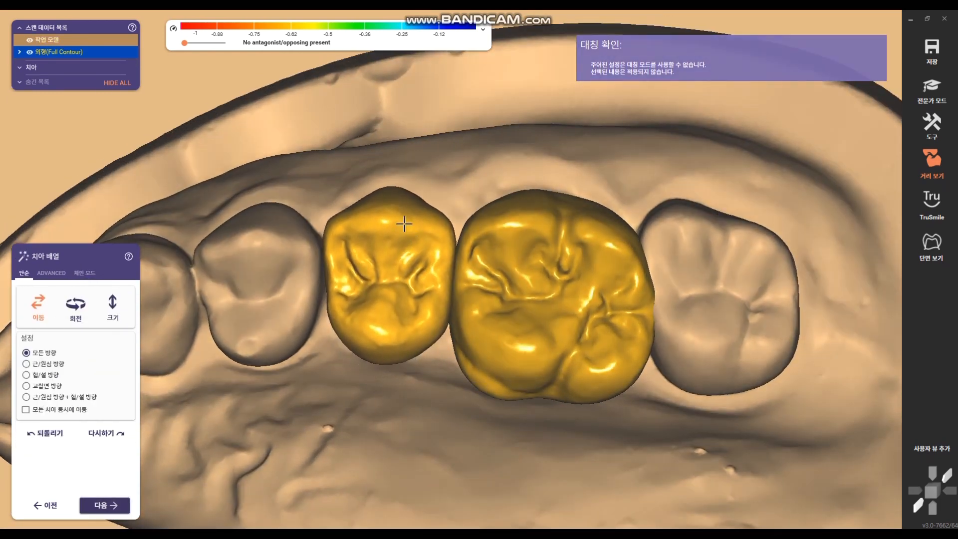
{"action": "left_click_drag", "start_coordinate": [383, 352], "coordinate": [389, 353], "text": "ctrl"}
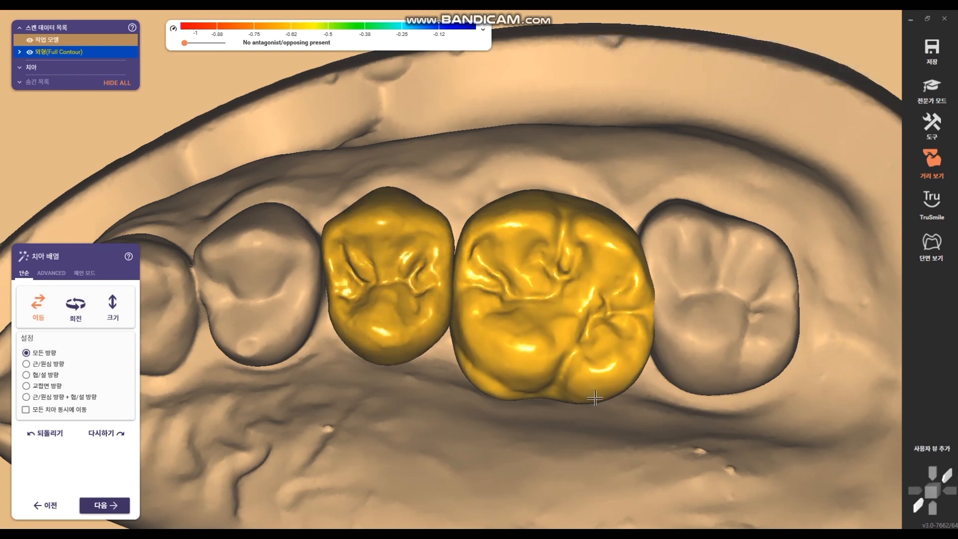
Reduce tooth 26 slightly in size and nudge teeth 25 and 26 into line with the arch between the neighbouring teeth
{"action": "left_click_drag", "start_coordinate": [592, 401], "coordinate": [593, 388], "text": "shift"}
{"action": "left_click_drag", "start_coordinate": [570, 210], "coordinate": [557, 210], "text": "ctrl"}
{"action": "left_click_drag", "start_coordinate": [581, 316], "coordinate": [576, 304]}
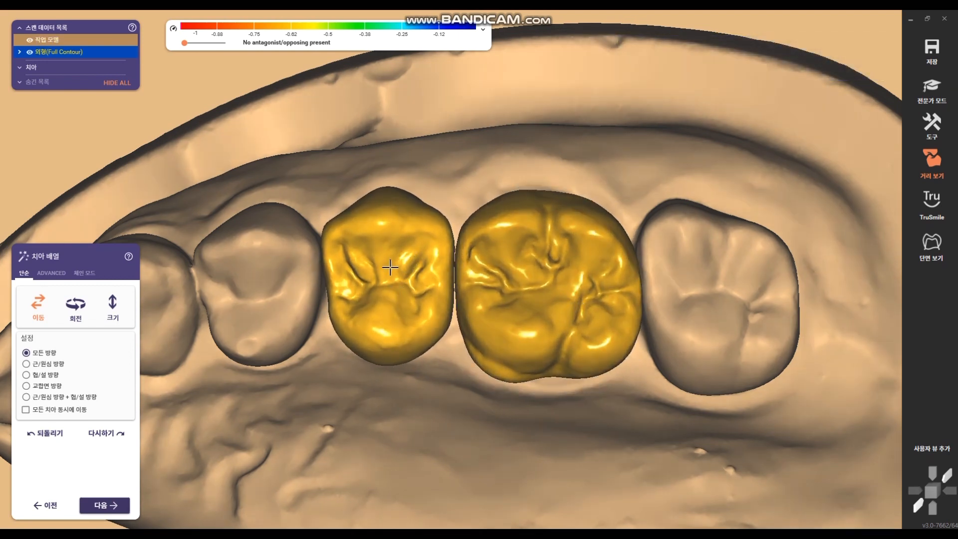
{"action": "left_click_drag", "start_coordinate": [390, 268], "coordinate": [393, 273]}
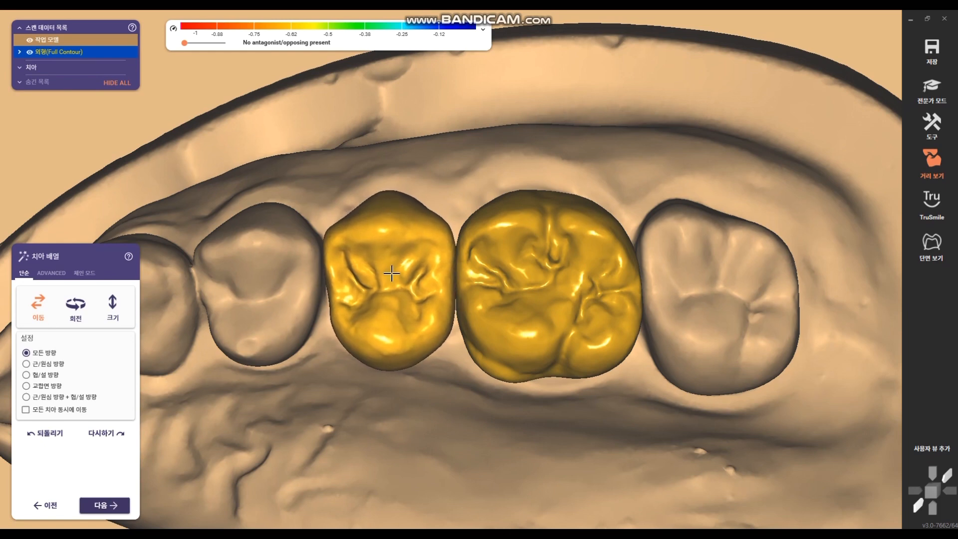
{"action": "left_click_drag", "start_coordinate": [505, 352], "coordinate": [504, 347]}
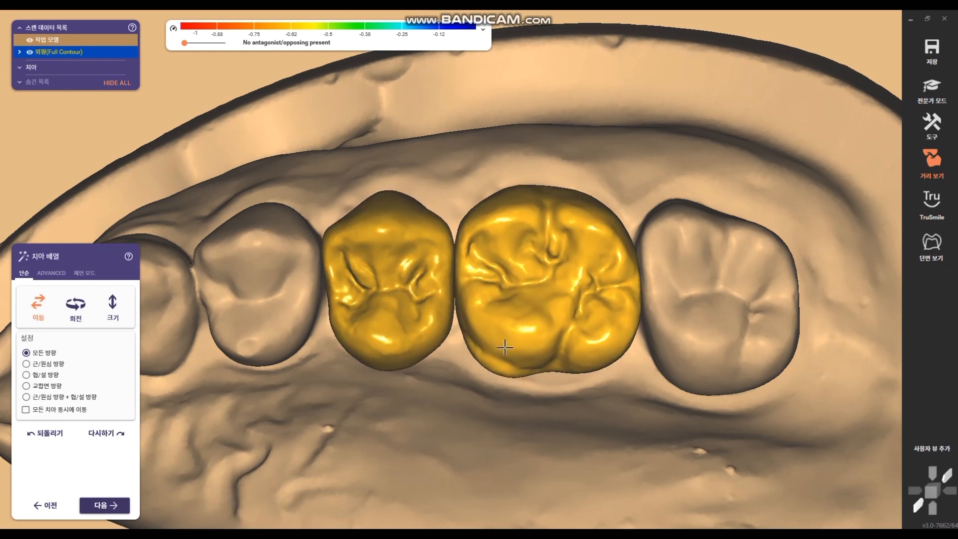
Check the 25-26 arrangement from the buccal side, accept the tooth placement and turn off the distance display
{"action": "scroll", "coordinate": [505, 347], "scroll_direction": "down", "scroll_amount": 3}
{"action": "right_click_drag", "start_coordinate": [509, 360], "coordinate": [528, 360]}
{"action": "scroll", "coordinate": [516, 367], "scroll_direction": "down", "scroll_amount": 3}
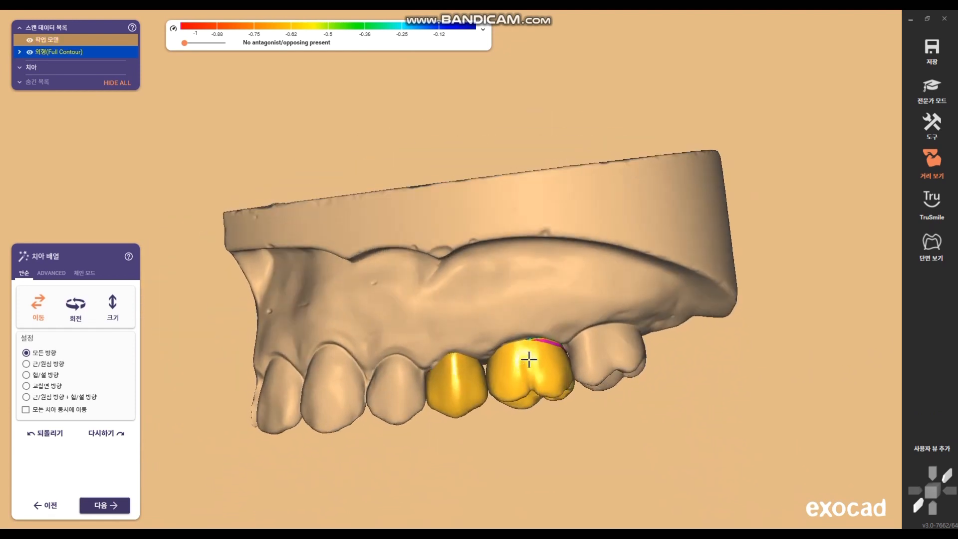
{"action": "left_click", "coordinate": [99, 511]}
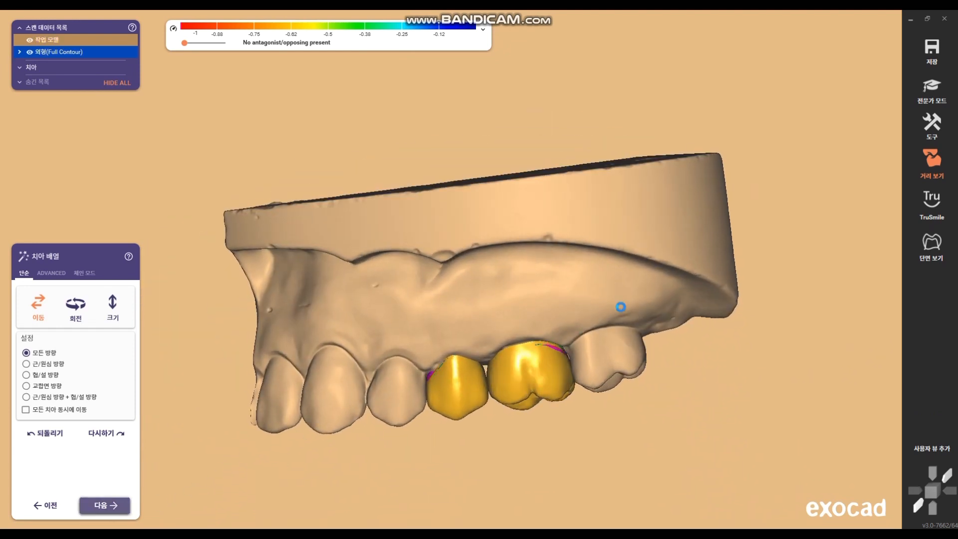
{"action": "left_click", "coordinate": [936, 160]}
{"action": "right_click_drag", "start_coordinate": [489, 370], "coordinate": [524, 332]}
{"action": "scroll", "coordinate": [505, 303], "scroll_direction": "up", "scroll_amount": 3}
{"action": "scroll", "coordinate": [505, 344], "scroll_direction": "down", "scroll_amount": 3}
Make the jaw model transparent, adapt the 25 and 26 pontics to the gingiva with 0 mm distance, and merge the restoration
{"action": "left_click", "coordinate": [121, 506]}
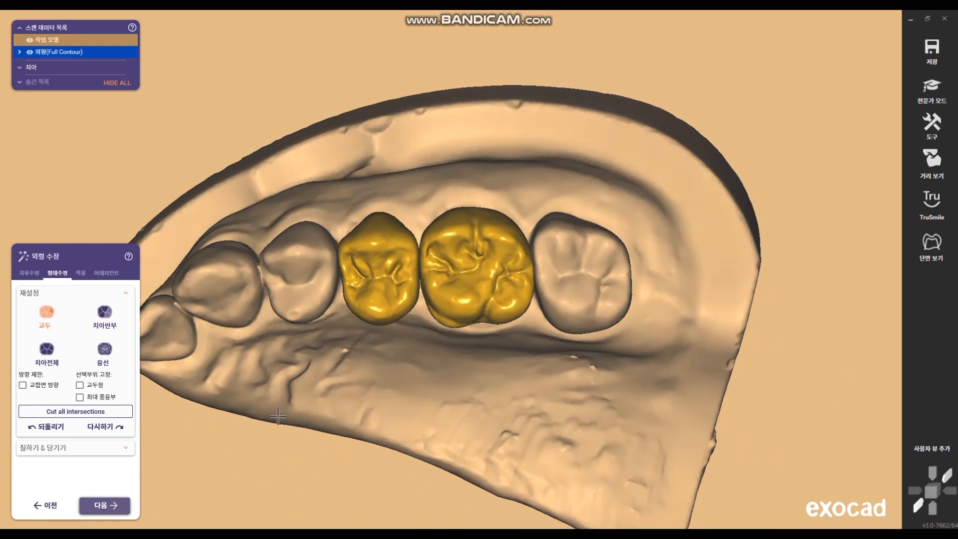
{"action": "right_click_drag", "start_coordinate": [434, 461], "coordinate": [443, 421]}
{"action": "middle_click", "coordinate": [443, 421], "text": "shift"}
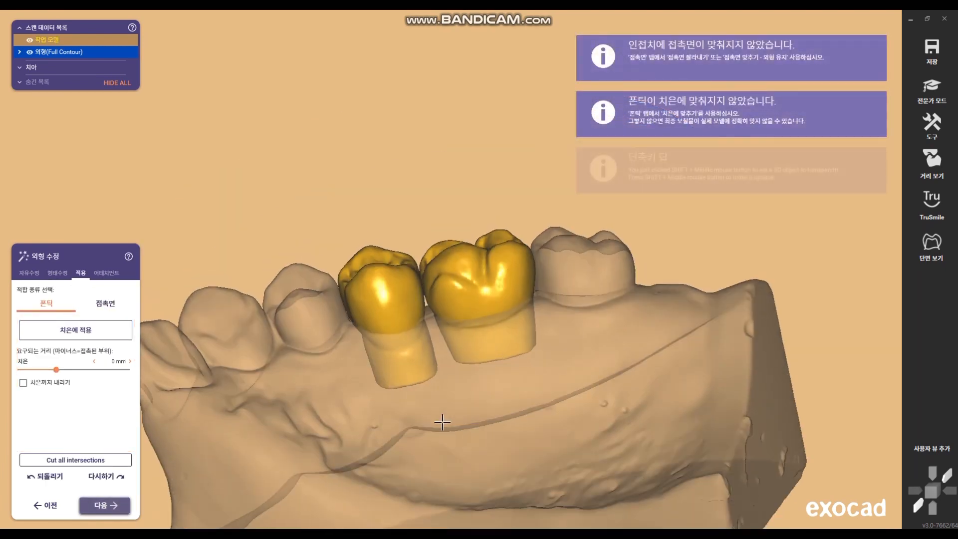
{"action": "scroll", "coordinate": [427, 297], "scroll_direction": "up", "scroll_amount": 3}
{"action": "left_click", "coordinate": [82, 322]}
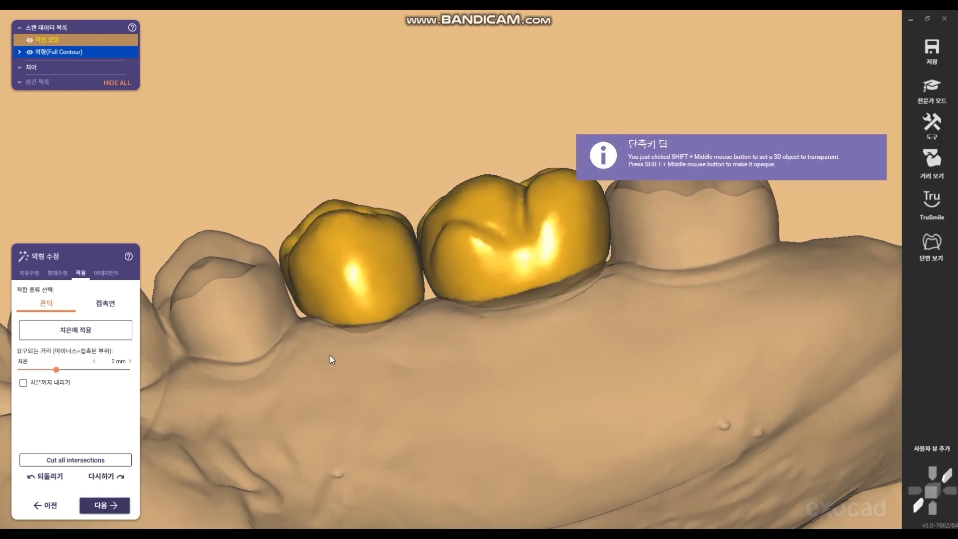
{"action": "right_click_drag", "start_coordinate": [496, 360], "coordinate": [502, 360]}
{"action": "left_click", "coordinate": [119, 500]}
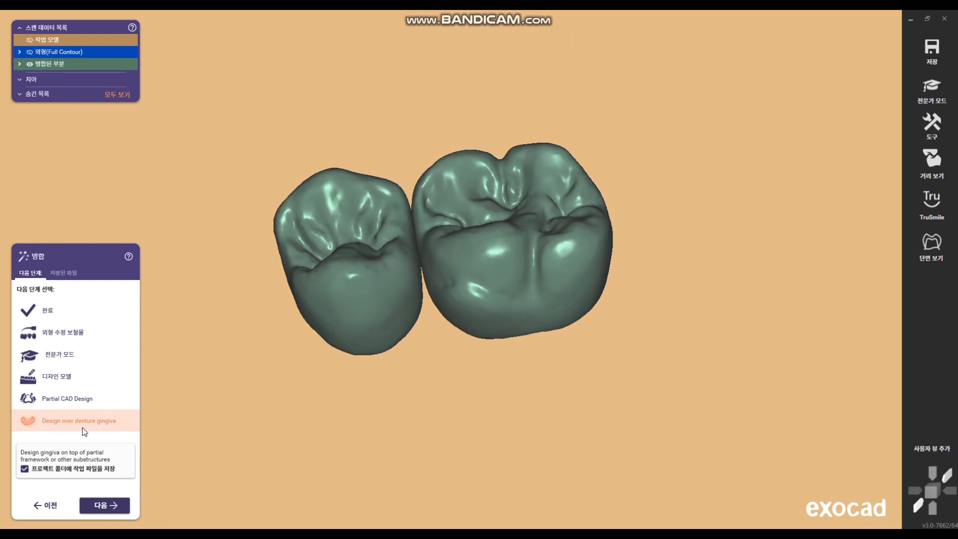
Start the over-denture gingiva design with the existing partial framework loaded and a single combined gingiva part for teeth 25-26
{"action": "left_click", "coordinate": [117, 512]}
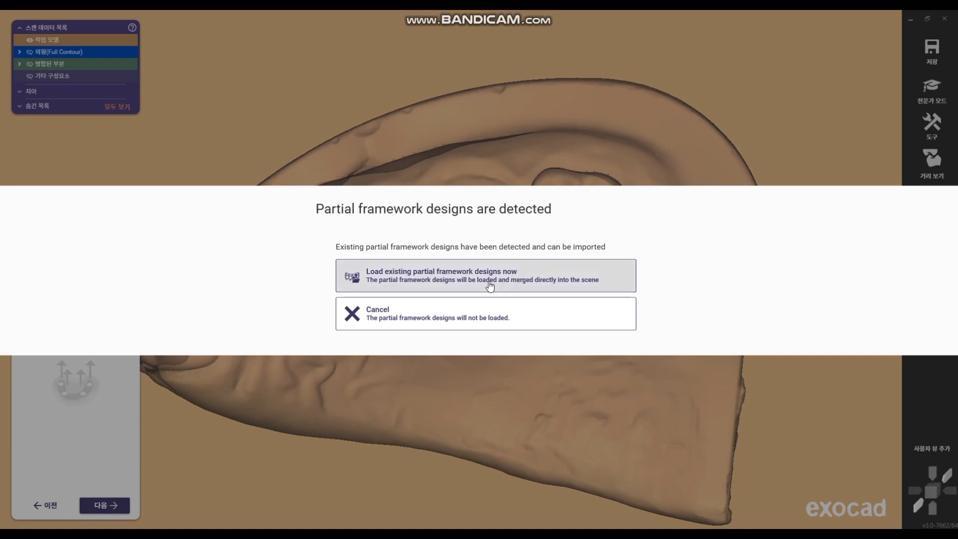
{"action": "left_click", "coordinate": [392, 274]}
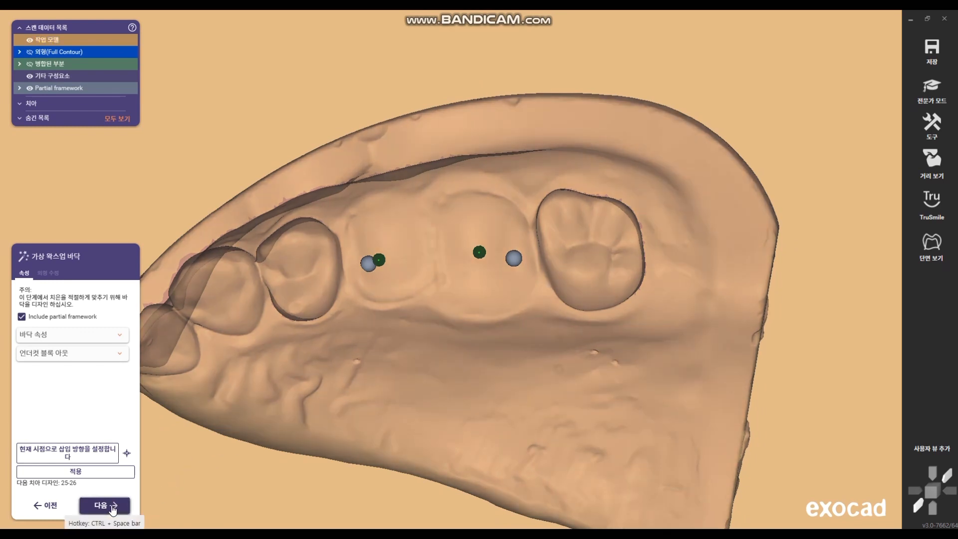
{"action": "left_click", "coordinate": [104, 505]}
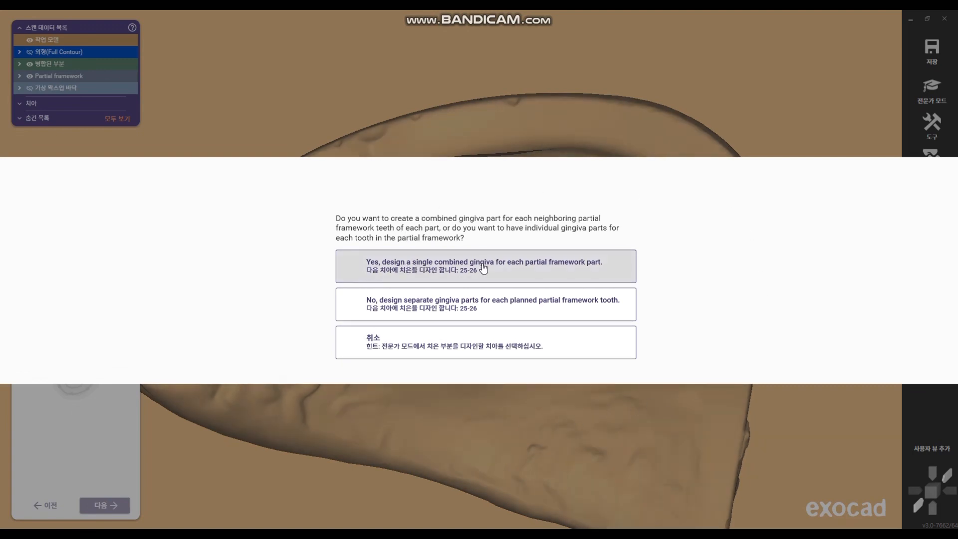
{"action": "left_click", "coordinate": [443, 265]}
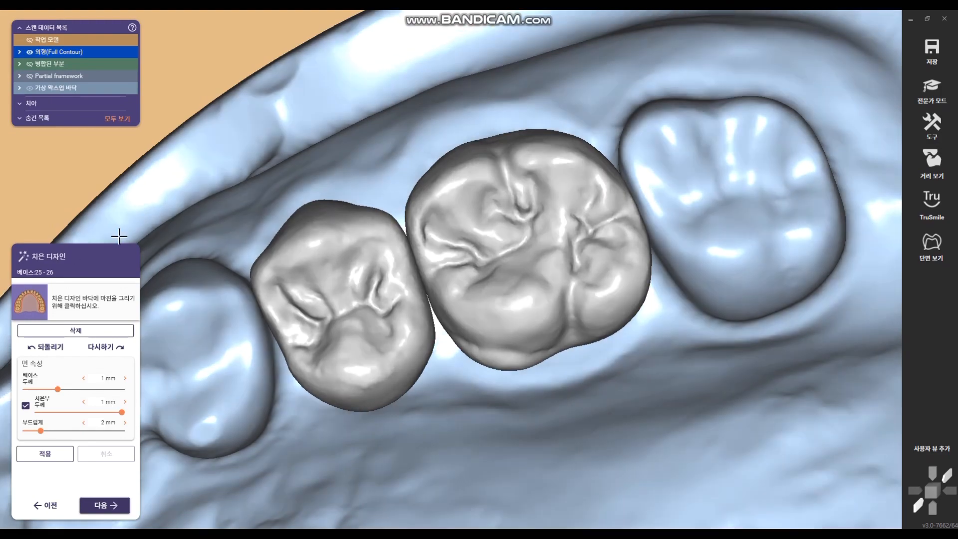
Start the gingiva margin on the distal side of tooth 24, running across its palatal face and back onto the gum
{"action": "scroll", "coordinate": [474, 313], "scroll_direction": "down", "scroll_amount": 4}
{"action": "scroll", "coordinate": [470, 314], "scroll_direction": "up", "scroll_amount": 2}
{"action": "middle_click_drag", "start_coordinate": [426, 364], "coordinate": [451, 270]}
{"action": "right_click_drag", "start_coordinate": [436, 363], "coordinate": [436, 363]}
{"action": "middle_click_drag", "start_coordinate": [436, 363], "coordinate": [380, 301]}
{"action": "right_click_drag", "start_coordinate": [380, 302], "coordinate": [375, 310]}
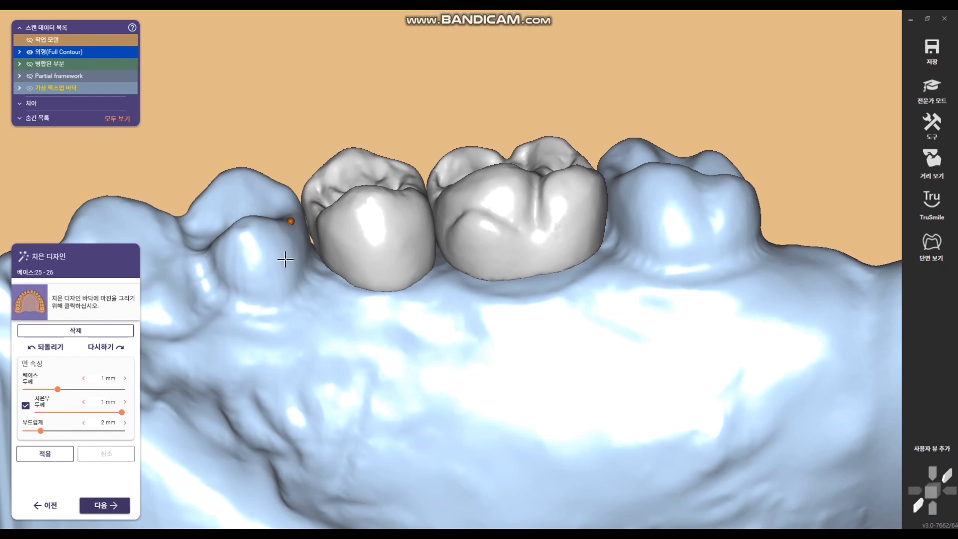
{"action": "left_click", "coordinate": [286, 260]}
{"action": "left_click", "coordinate": [228, 273]}
{"action": "left_click", "coordinate": [254, 297]}
{"action": "left_click", "coordinate": [348, 303]}
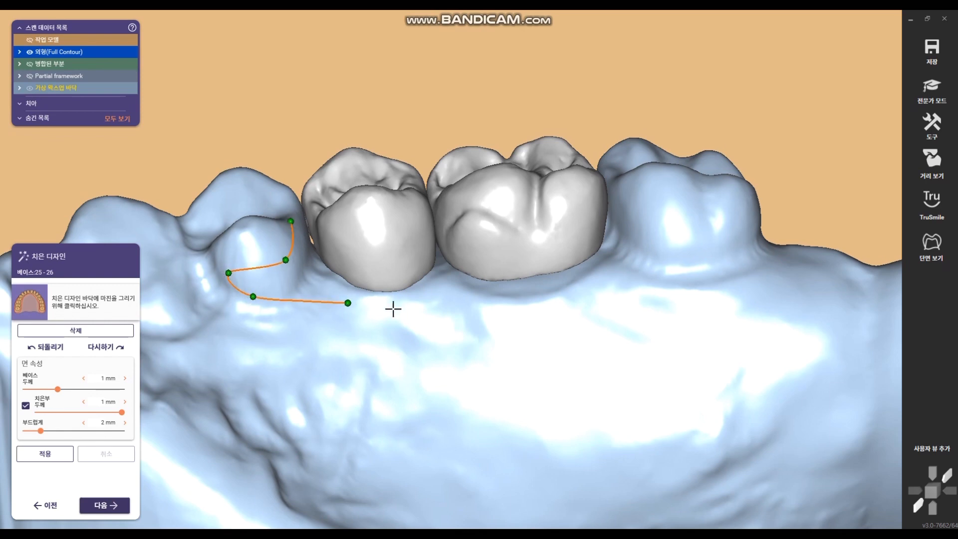
Continue the margin along the palatal gum beside teeth 25 and 26 and loop it back over the distal molar's palatal face
{"action": "left_click", "coordinate": [428, 310]}
{"action": "left_click", "coordinate": [540, 302]}
{"action": "left_click", "coordinate": [617, 289]}
{"action": "left_click", "coordinate": [674, 274]}
{"action": "left_click", "coordinate": [739, 251]}
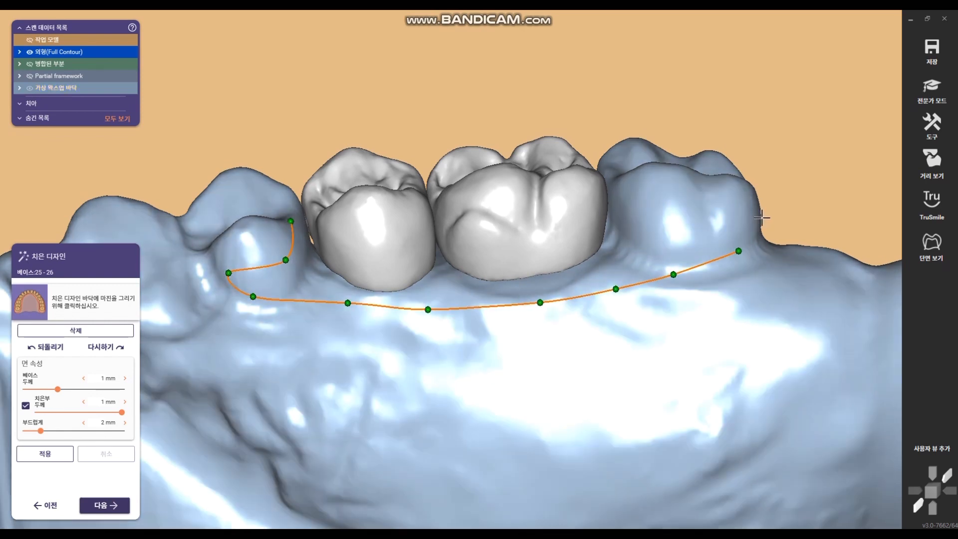
{"action": "left_click", "coordinate": [743, 217]}
{"action": "left_click", "coordinate": [698, 232]}
{"action": "left_click", "coordinate": [653, 220]}
{"action": "left_click", "coordinate": [625, 189]}
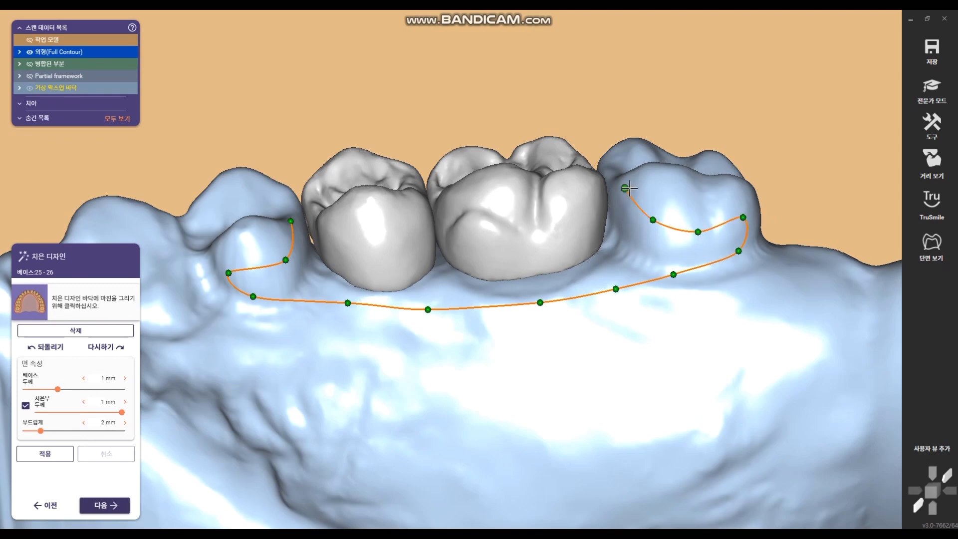
Carry the margin around the mesial side of the distal molar and form a clasp-shaped end on its buccal face
{"action": "right_click_drag", "start_coordinate": [670, 214], "coordinate": [272, 252]}
{"action": "middle_click", "coordinate": [240, 274]}
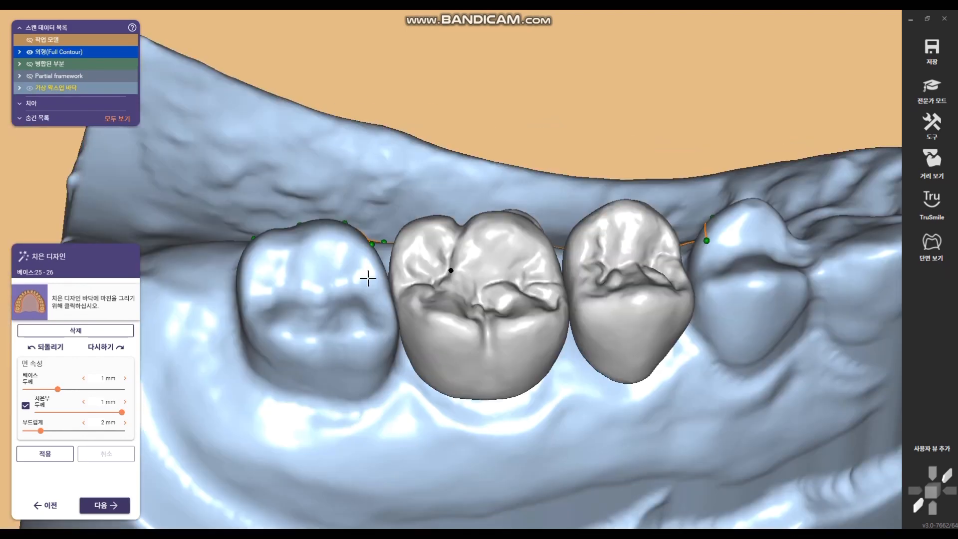
{"action": "right_click_drag", "start_coordinate": [367, 268], "coordinate": [364, 274]}
{"action": "left_click", "coordinate": [379, 272]}
{"action": "left_click", "coordinate": [389, 311]}
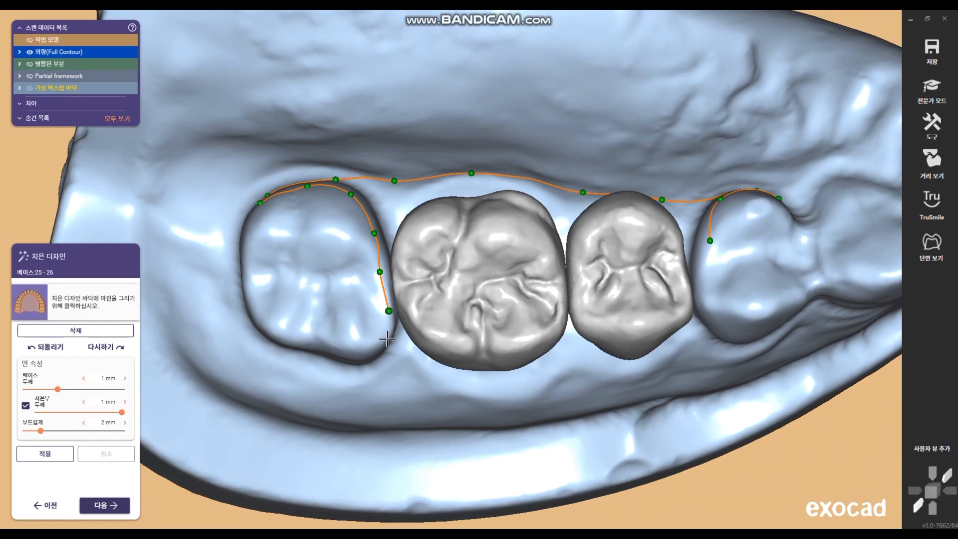
{"action": "mouse_move", "coordinate": [387, 339]}
{"action": "right_mouse_down"}
{"action": "mouse_move", "coordinate": [385, 327]}
{"action": "mouse_move", "coordinate": [385, 368]}
{"action": "mouse_move", "coordinate": [385, 342]}
{"action": "right_mouse_up"}
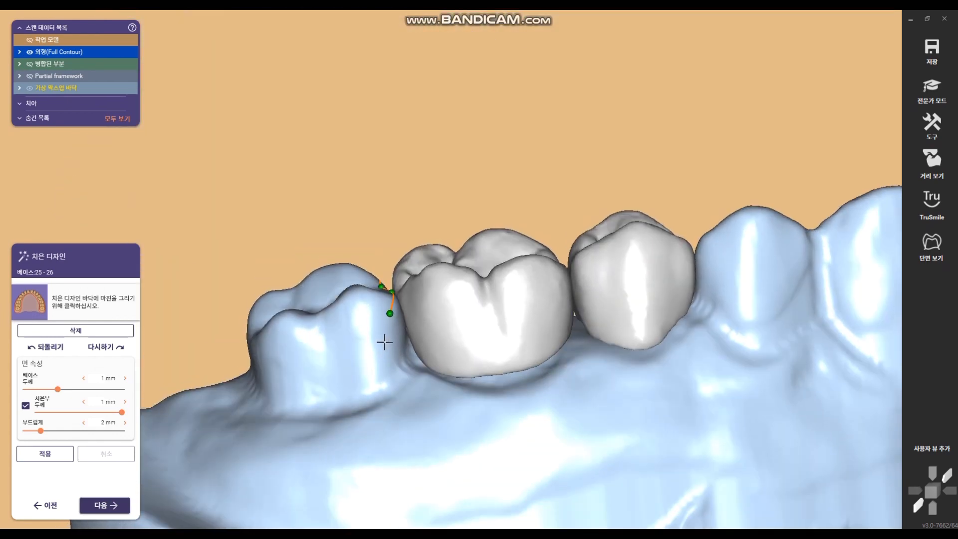
{"action": "left_click", "coordinate": [385, 342]}
{"action": "left_click", "coordinate": [348, 356]}
{"action": "left_click", "coordinate": [289, 364]}
{"action": "left_click", "coordinate": [309, 387]}
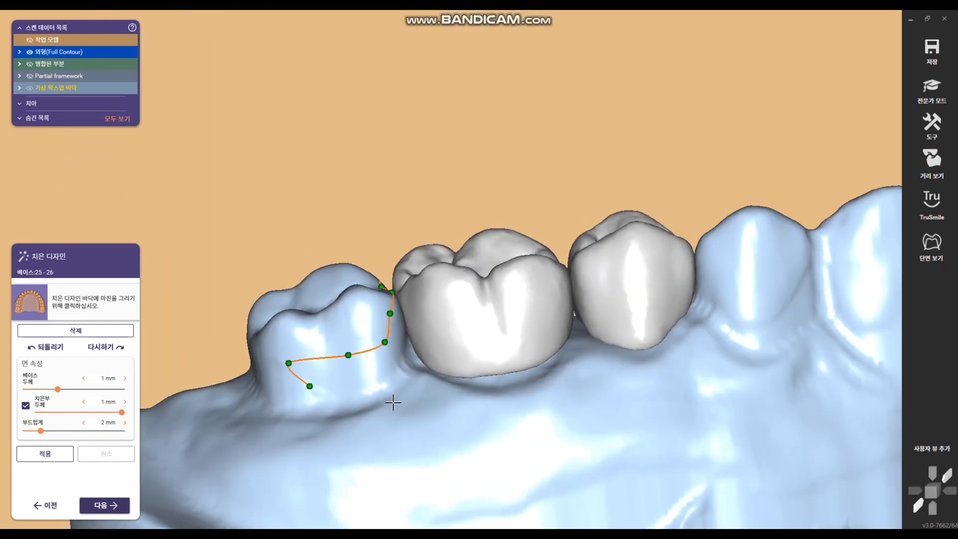
Run the margin along the buccal gum to the premolar in front, loop across its buccal face and close the outline
{"action": "left_click", "coordinate": [403, 405]}
{"action": "left_click", "coordinate": [539, 409]}
{"action": "left_click", "coordinate": [648, 385]}
{"action": "left_click", "coordinate": [733, 338]}
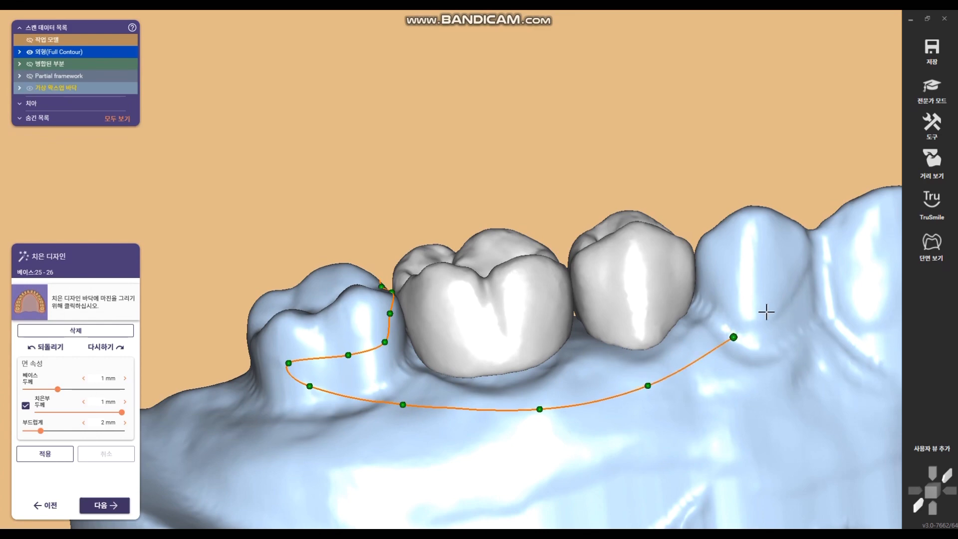
{"action": "left_click", "coordinate": [797, 261]}
{"action": "left_click", "coordinate": [760, 286]}
{"action": "left_click", "coordinate": [727, 274]}
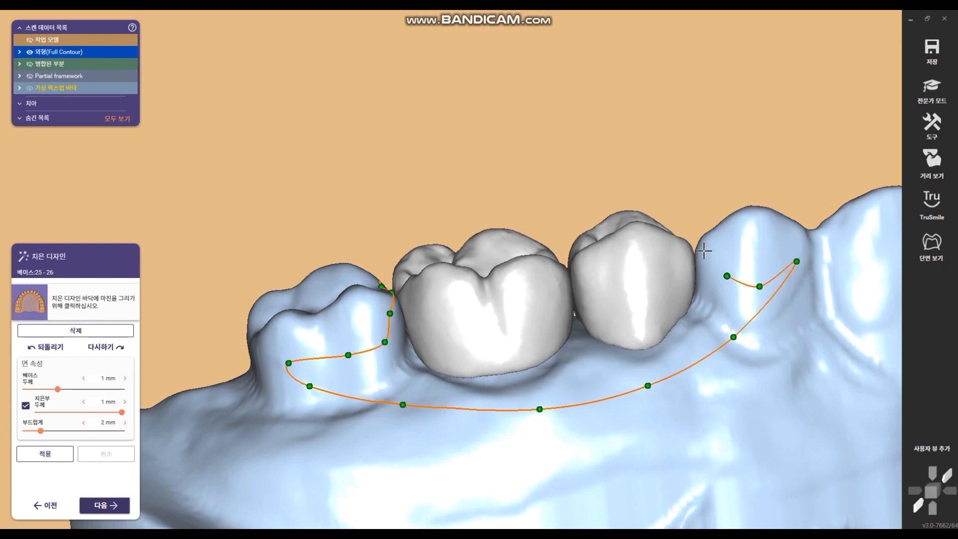
{"action": "left_click", "coordinate": [705, 250]}
{"action": "right_click_drag", "start_coordinate": [705, 250], "coordinate": [707, 264]}
{"action": "double_click", "coordinate": [707, 273]}
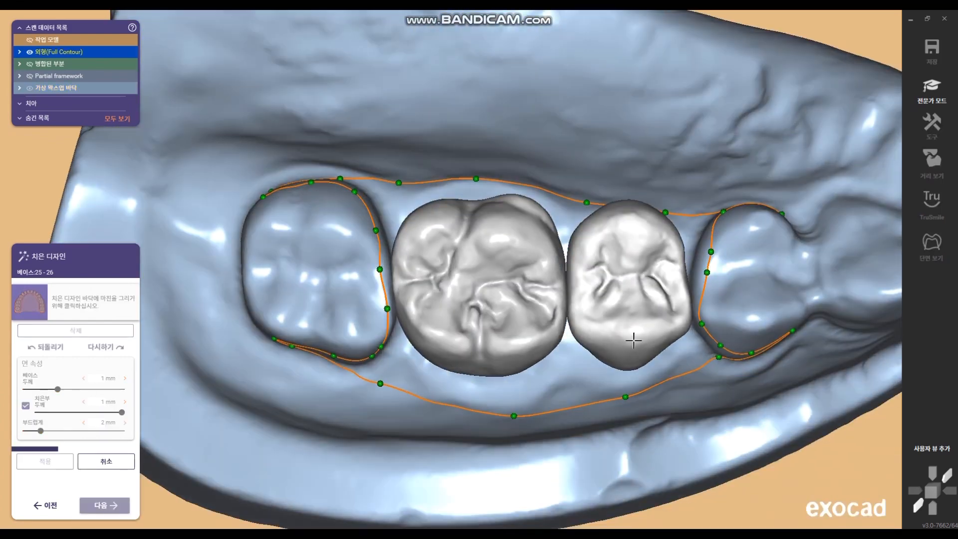
Reshape the buccal clasp end at the front premolar by moving its margin points toward the gum, and accept the gingiva part
{"action": "right_click_drag", "start_coordinate": [601, 348], "coordinate": [609, 419]}
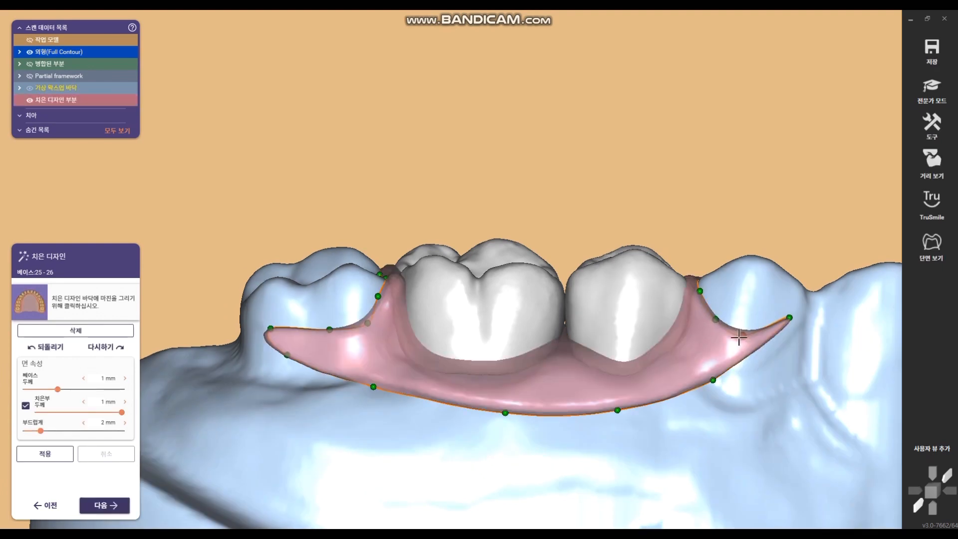
{"action": "left_click_drag", "start_coordinate": [782, 330], "coordinate": [773, 353]}
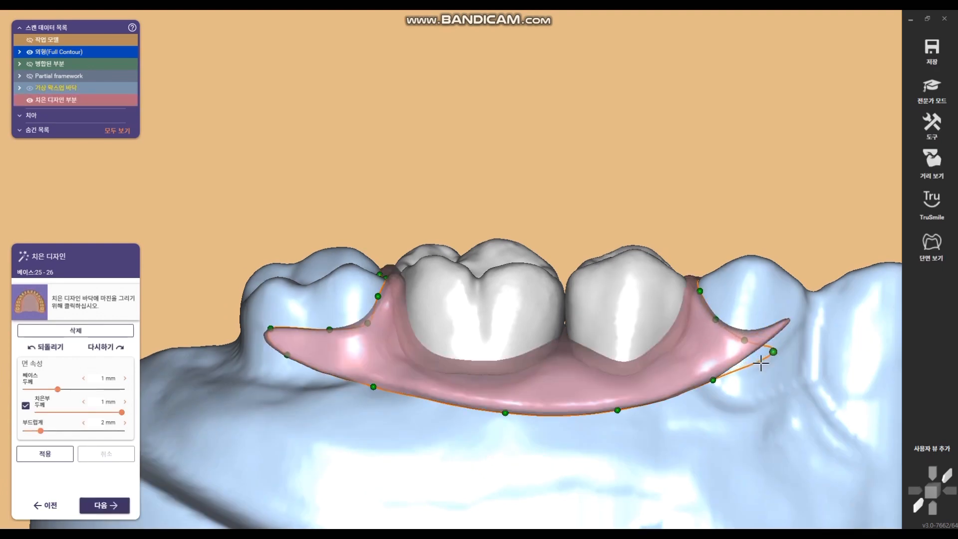
{"action": "left_click_drag", "start_coordinate": [720, 379], "coordinate": [741, 379]}
{"action": "mouse_move", "coordinate": [746, 342]}
{"action": "left_mouse_down"}
{"action": "mouse_move", "coordinate": [737, 349]}
{"action": "mouse_move", "coordinate": [787, 342]}
{"action": "mouse_move", "coordinate": [745, 340]}
{"action": "left_mouse_up"}
{"action": "right_click_drag", "start_coordinate": [432, 342], "coordinate": [496, 334]}
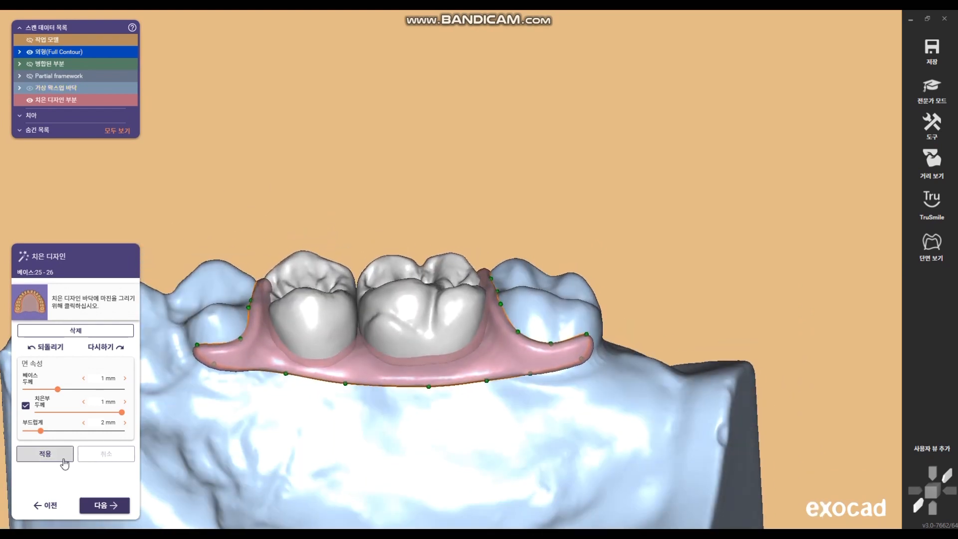
{"action": "left_click", "coordinate": [102, 505]}
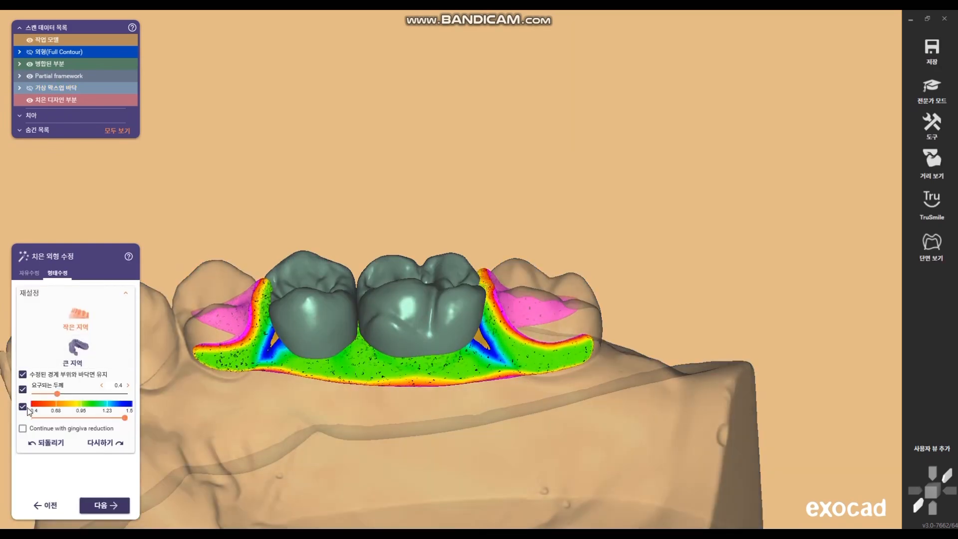
Turn off the bottom thickness display and inspect the gingiva part from several angles, opening its free-form editing tools
{"action": "left_click", "coordinate": [22, 406]}
{"action": "scroll", "coordinate": [371, 269], "scroll_direction": "down", "scroll_amount": 4}
{"action": "right_click_drag", "start_coordinate": [369, 175], "coordinate": [364, 244]}
{"action": "scroll", "coordinate": [362, 224], "scroll_direction": "up", "scroll_amount": 5}
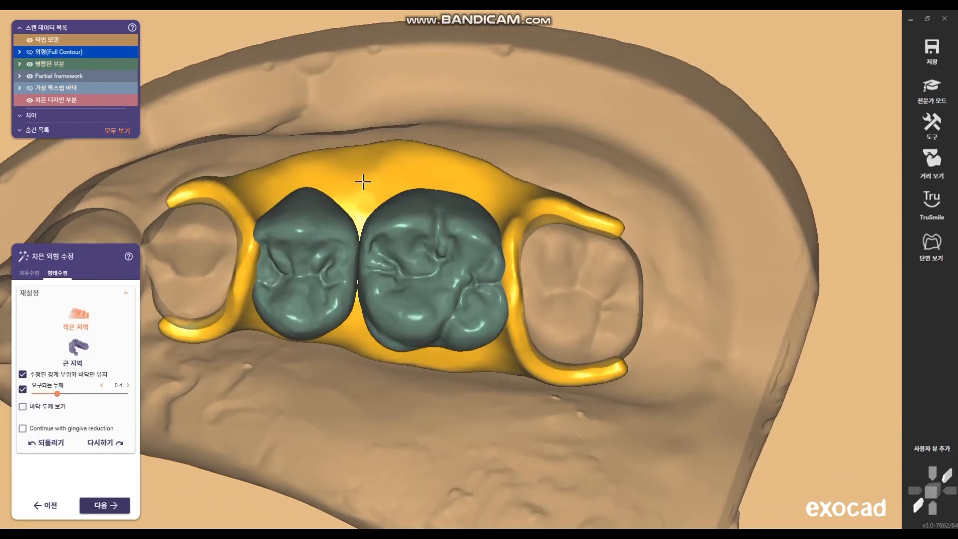
{"action": "right_click_drag", "start_coordinate": [361, 180], "coordinate": [375, 212]}
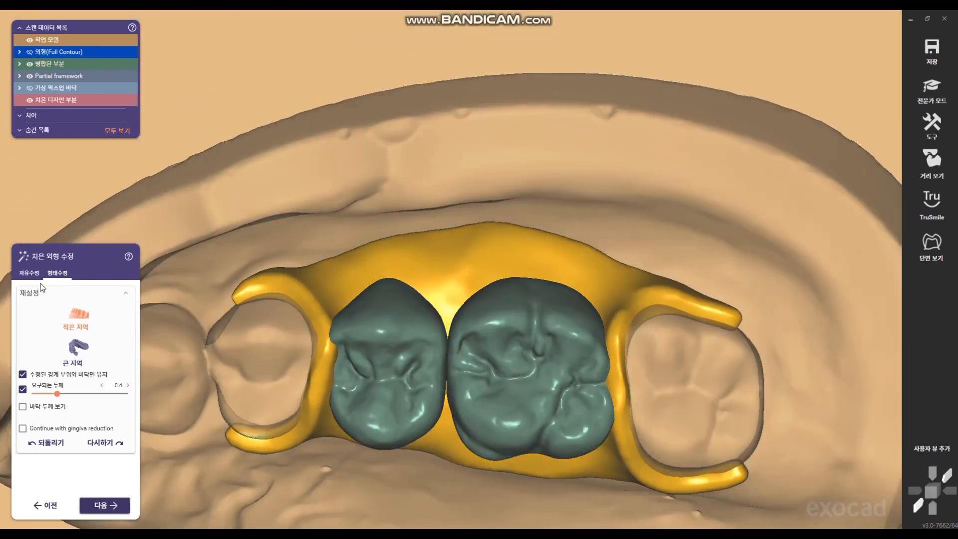
{"action": "left_click", "coordinate": [27, 273]}
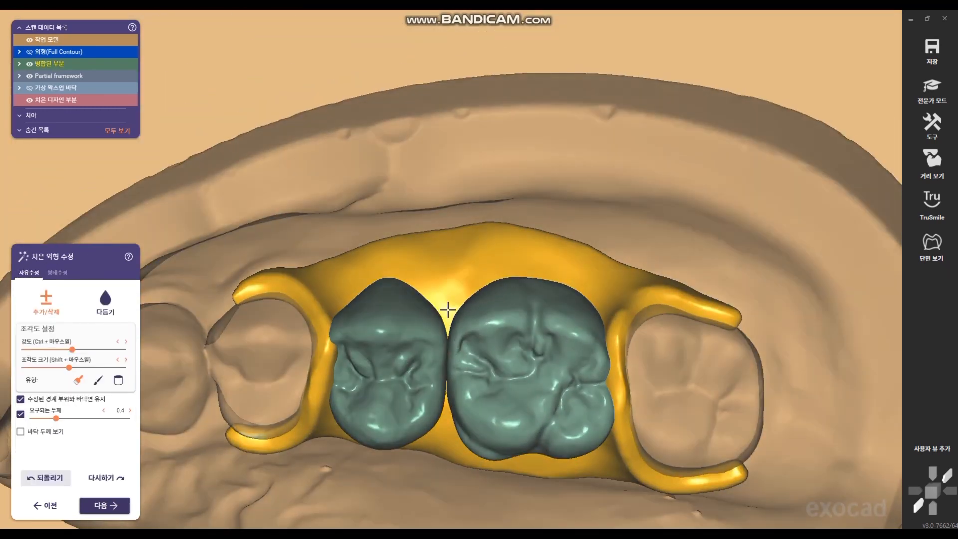
{"action": "right_click_drag", "start_coordinate": [445, 310], "coordinate": [370, 392]}
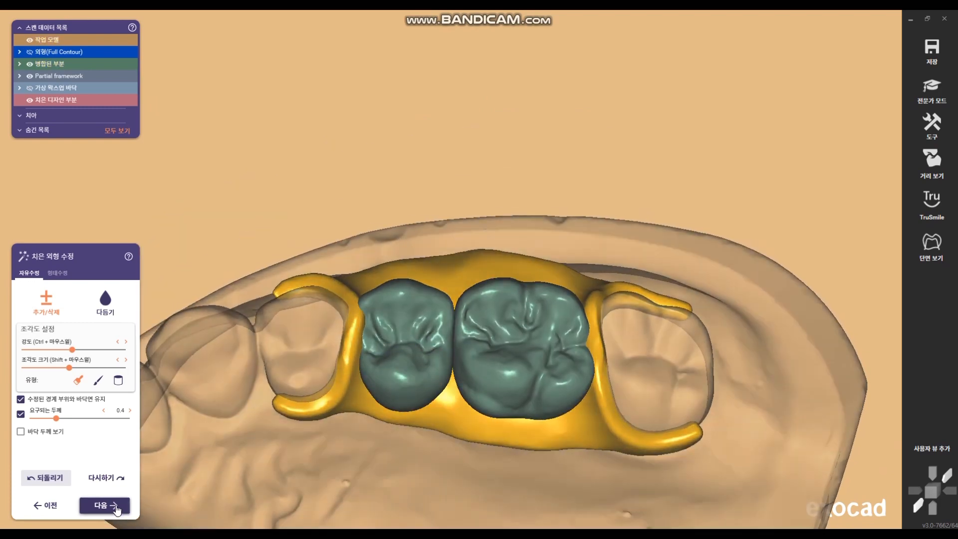
Accept the free-formed gingiva, proceed to the tooth pocket adaptation, and inspect how the two teeth sit in the base
{"action": "left_click", "coordinate": [105, 505]}
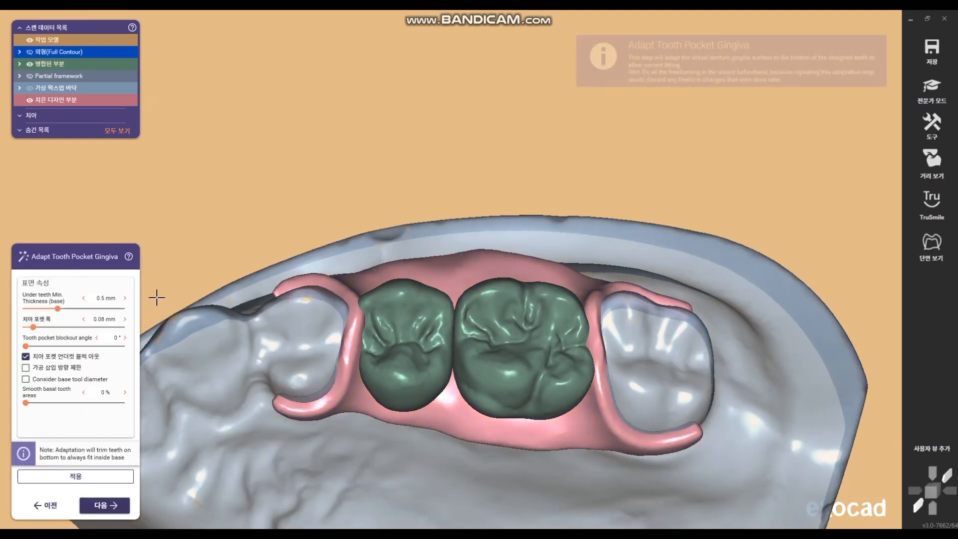
{"action": "right_click_drag", "start_coordinate": [435, 385], "coordinate": [421, 360]}
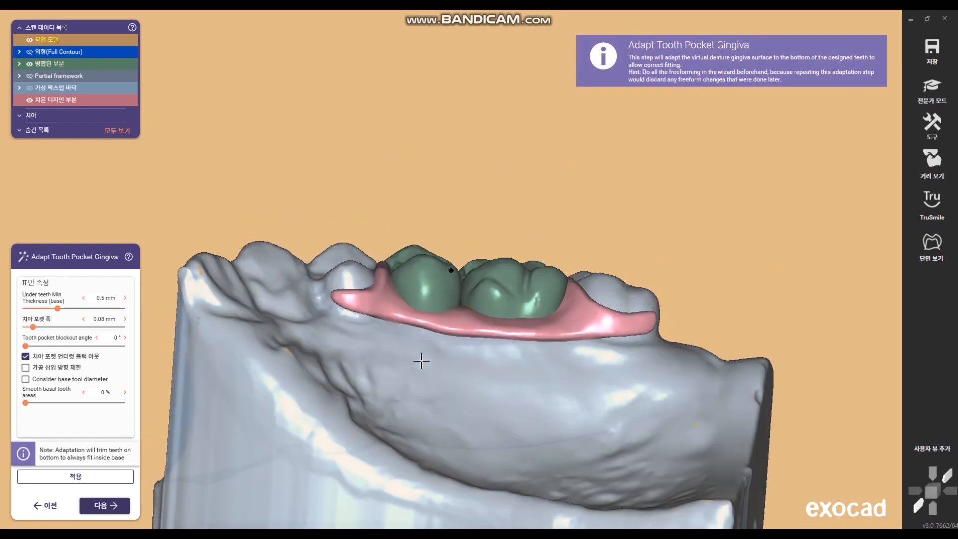
{"action": "scroll", "coordinate": [442, 331], "scroll_direction": "up", "scroll_amount": 4}
{"action": "right_click_drag", "start_coordinate": [480, 314], "coordinate": [472, 318]}
{"action": "scroll", "coordinate": [472, 318], "scroll_direction": "down", "scroll_amount": 3, "text": "ctrl"}
{"action": "scroll", "coordinate": [472, 315], "scroll_direction": "up", "scroll_amount": 5}
{"action": "scroll", "coordinate": [447, 293], "scroll_direction": "up", "scroll_amount": 2}
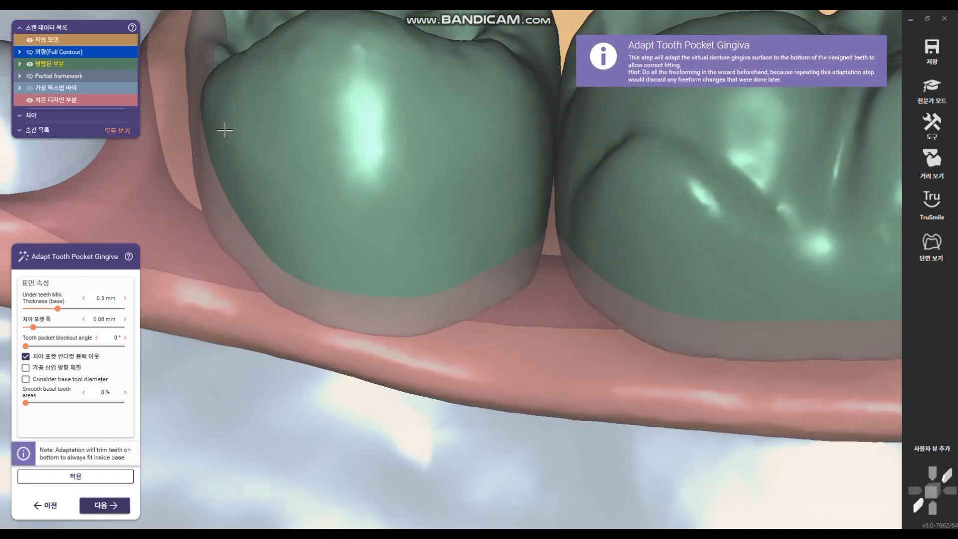
{"action": "scroll", "coordinate": [225, 129], "scroll_direction": "down", "scroll_amount": 3}
{"action": "right_click_drag", "start_coordinate": [241, 150], "coordinate": [270, 125]}
{"action": "scroll", "coordinate": [270, 125], "scroll_direction": "down", "scroll_amount": 2}
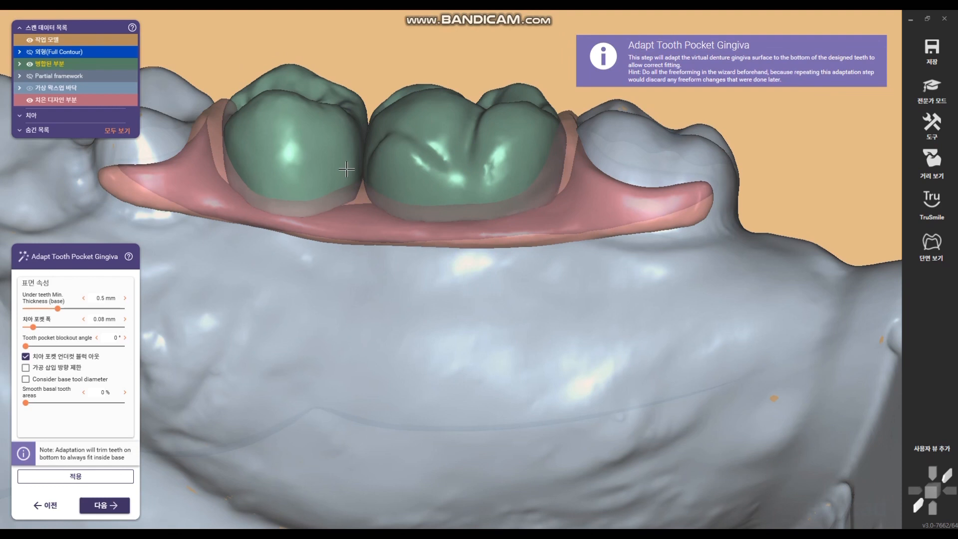
Apply the tooth pocket adaptation with a 0.08 mm pocket width and examine the base edges around the teeth up close
{"action": "mouse_move", "coordinate": [37, 325]}
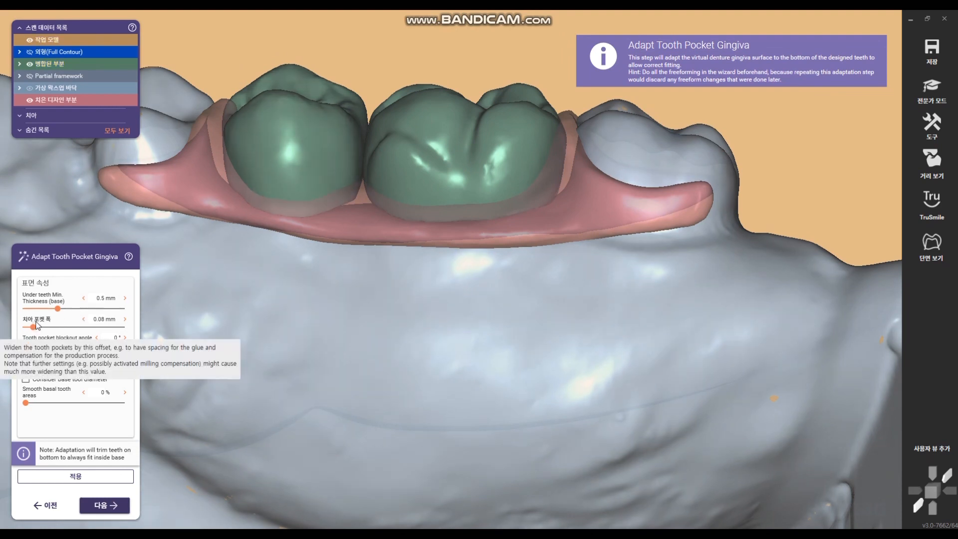
{"action": "scroll", "coordinate": [449, 272], "scroll_direction": "up", "scroll_amount": 5}
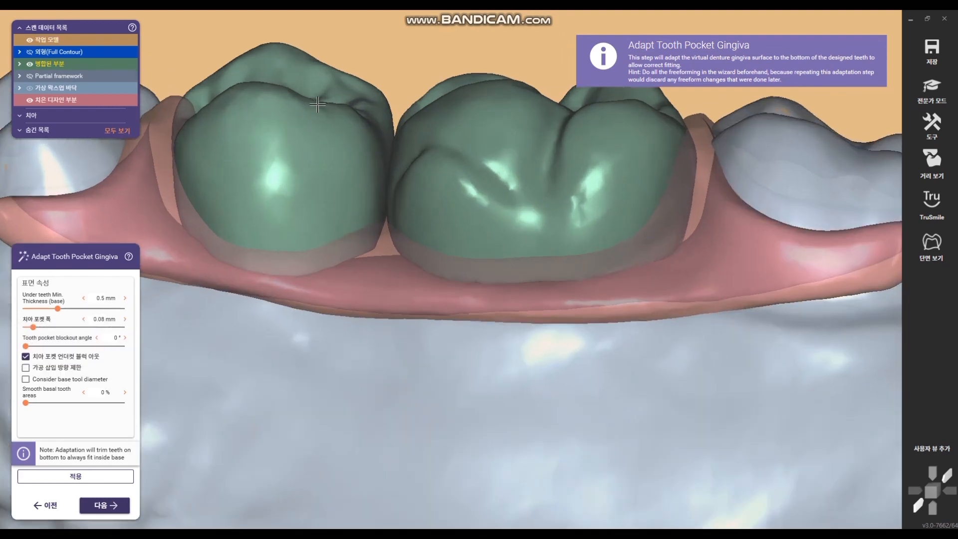
{"action": "left_click", "coordinate": [74, 478]}
{"action": "scroll", "coordinate": [474, 285], "scroll_direction": "up", "scroll_amount": 8}
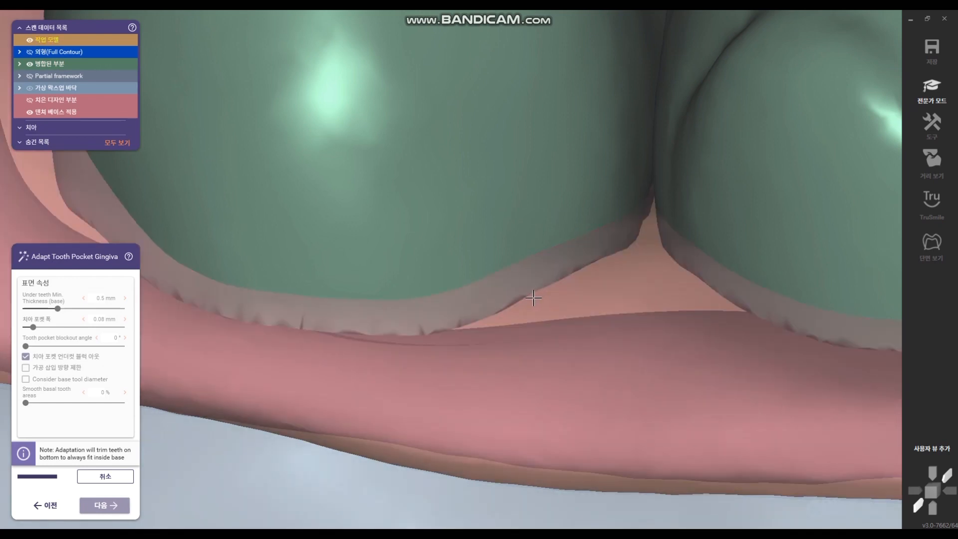
{"action": "scroll", "coordinate": [542, 266], "scroll_direction": "down", "scroll_amount": 2}
{"action": "scroll", "coordinate": [494, 310], "scroll_direction": "up", "scroll_amount": 4}
{"action": "mouse_move", "coordinate": [541, 265]}
{"action": "right_mouse_down"}
{"action": "mouse_move", "coordinate": [495, 311]}
{"action": "mouse_move", "coordinate": [569, 277]}
{"action": "mouse_move", "coordinate": [571, 293]}
{"action": "mouse_move", "coordinate": [512, 178]}
{"action": "mouse_move", "coordinate": [551, 279]}
{"action": "right_mouse_up"}
{"action": "scroll", "coordinate": [523, 301], "scroll_direction": "up", "scroll_amount": 6}
{"action": "scroll", "coordinate": [571, 296], "scroll_direction": "down", "scroll_amount": 3}
Hide the premolar, the adapted denture base and the working model one after another to inspect the parts underneath
{"action": "middle_click", "coordinate": [512, 179], "text": "ctrl"}
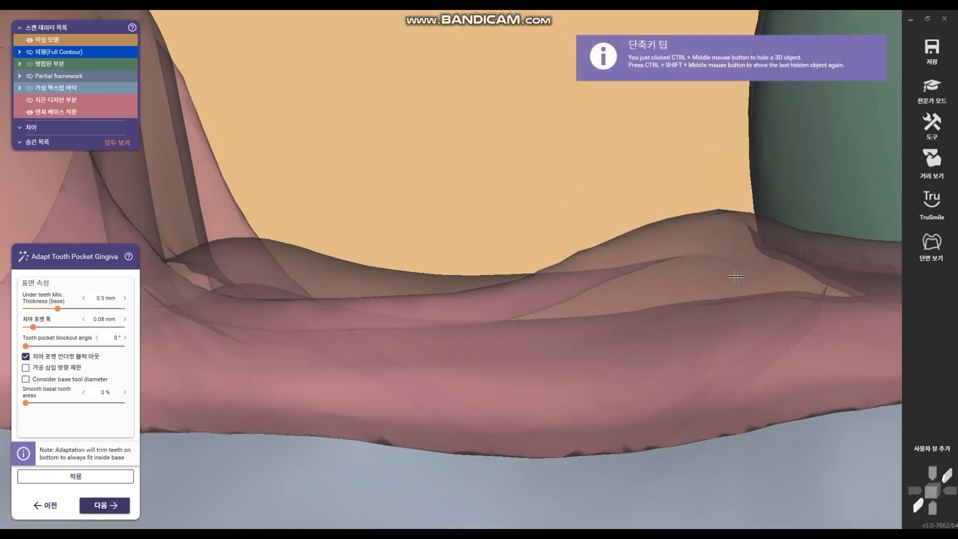
{"action": "scroll", "coordinate": [736, 276], "scroll_direction": "down", "scroll_amount": 3}
{"action": "right_click_drag", "start_coordinate": [839, 259], "coordinate": [727, 357]}
{"action": "scroll", "coordinate": [618, 295], "scroll_direction": "down", "scroll_amount": 3}
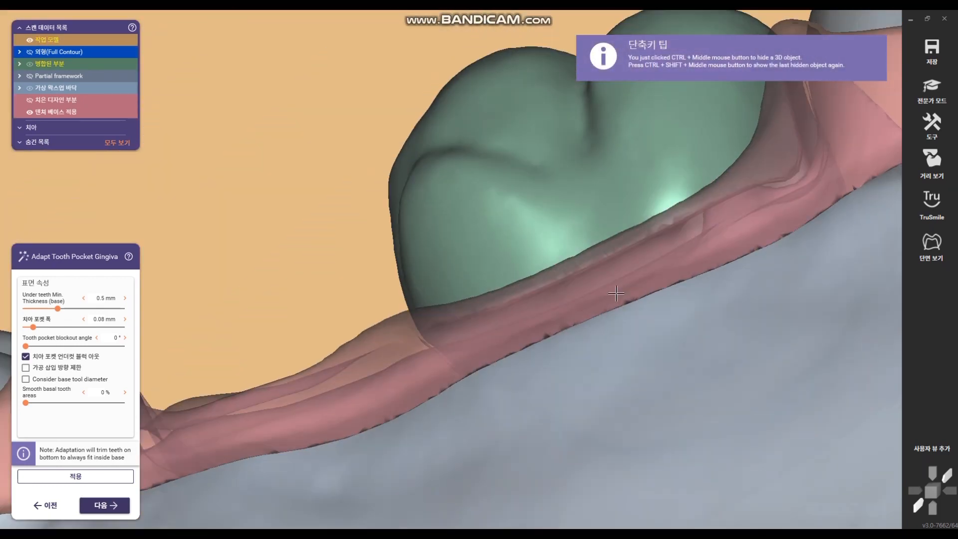
{"action": "scroll", "coordinate": [616, 293], "scroll_direction": "down", "scroll_amount": 2}
{"action": "middle_click", "coordinate": [702, 410], "text": "ctrl"}
{"action": "middle_click", "coordinate": [696, 398], "text": "ctrl"}
{"action": "scroll", "coordinate": [672, 371], "scroll_direction": "down", "scroll_amount": 3}
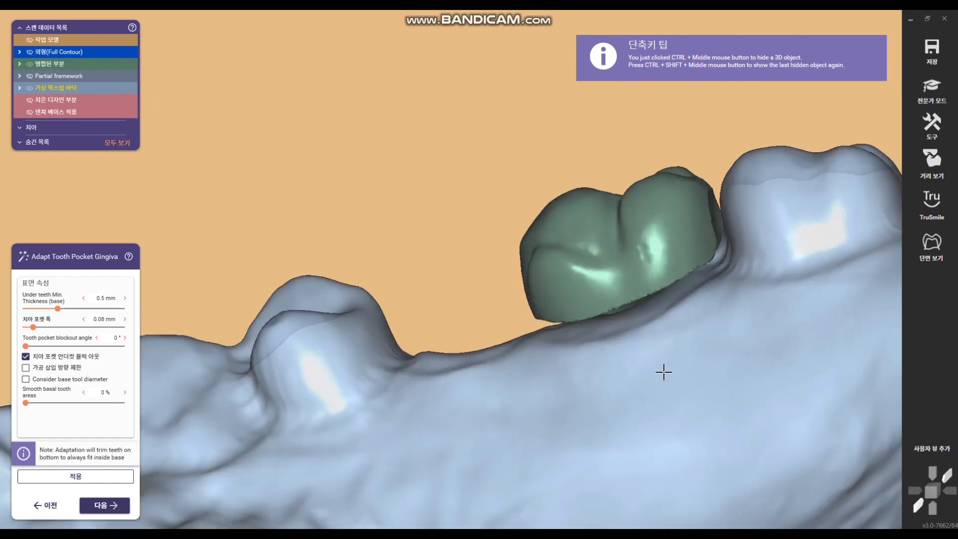
Show the hidden objects again and view the teeth together with the gingiva base on the model
{"action": "middle_click", "coordinate": [664, 372], "text": "ctrl+shift"}
{"action": "right_click_drag", "start_coordinate": [663, 371], "coordinate": [625, 375]}
{"action": "scroll", "coordinate": [624, 376], "scroll_direction": "down", "scroll_amount": 3}
{"action": "scroll", "coordinate": [622, 374], "scroll_direction": "up", "scroll_amount": 4}
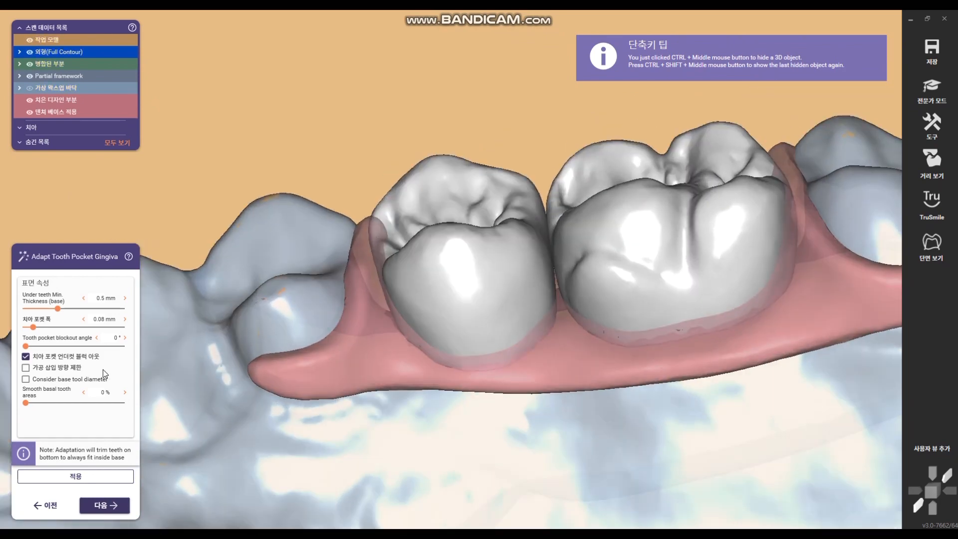
{"action": "scroll", "coordinate": [444, 348], "scroll_direction": "up", "scroll_amount": 3}
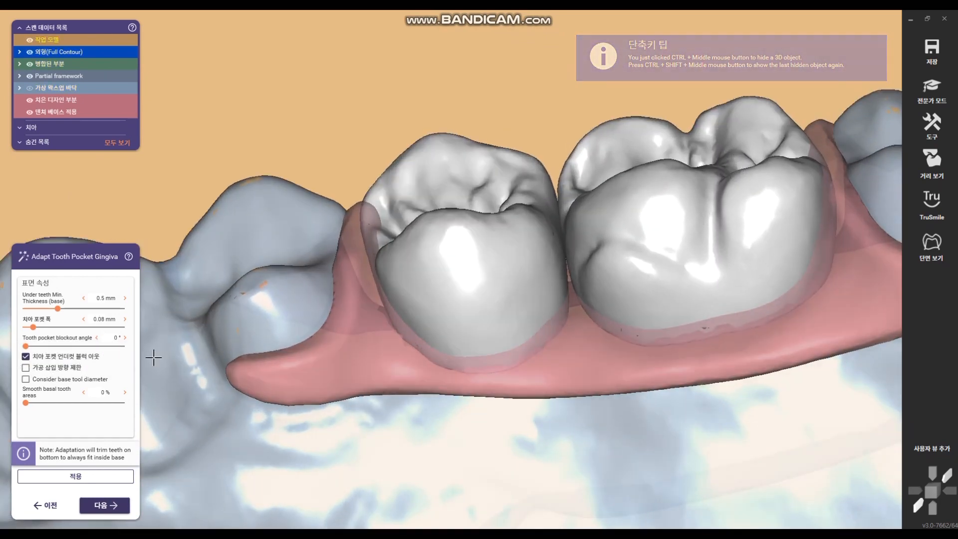
Set the tooth pocket width to 0 mm and reapply the tooth pocket adaptation to the gingiva base
{"action": "left_click", "coordinate": [99, 320]}
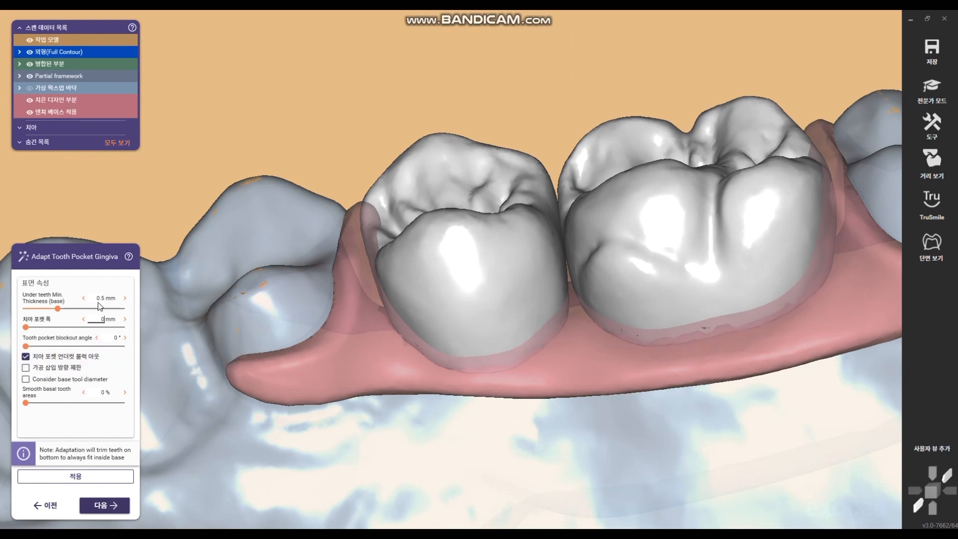
{"action": "left_click", "coordinate": [75, 476]}
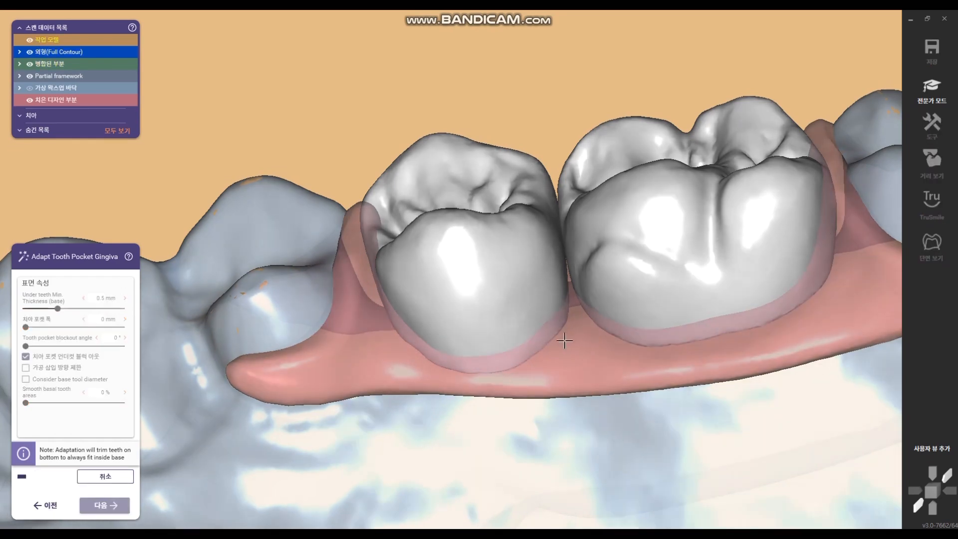
{"action": "right_click_drag", "start_coordinate": [564, 341], "coordinate": [494, 280]}
{"action": "scroll", "coordinate": [495, 279], "scroll_direction": "down", "scroll_amount": 3}
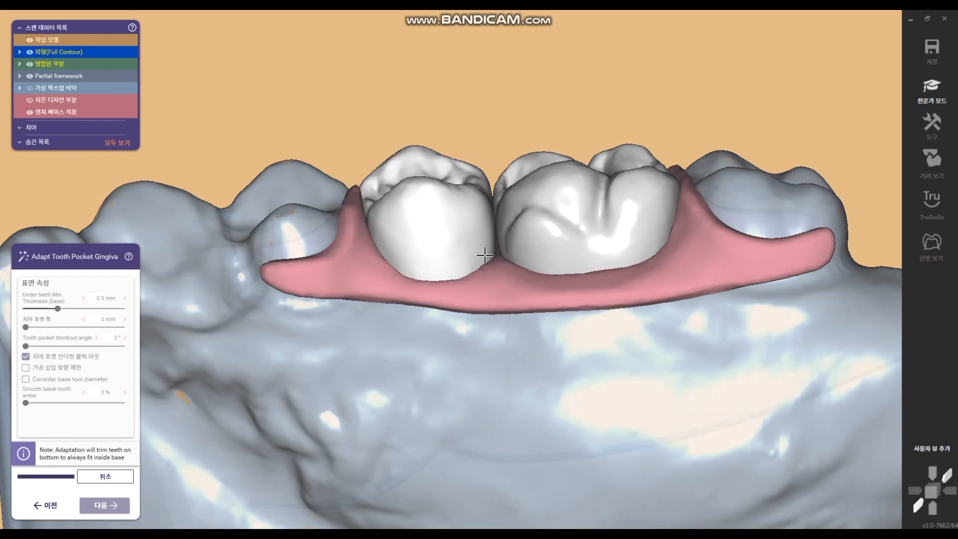
{"action": "right_click_drag", "start_coordinate": [473, 260], "coordinate": [481, 257]}
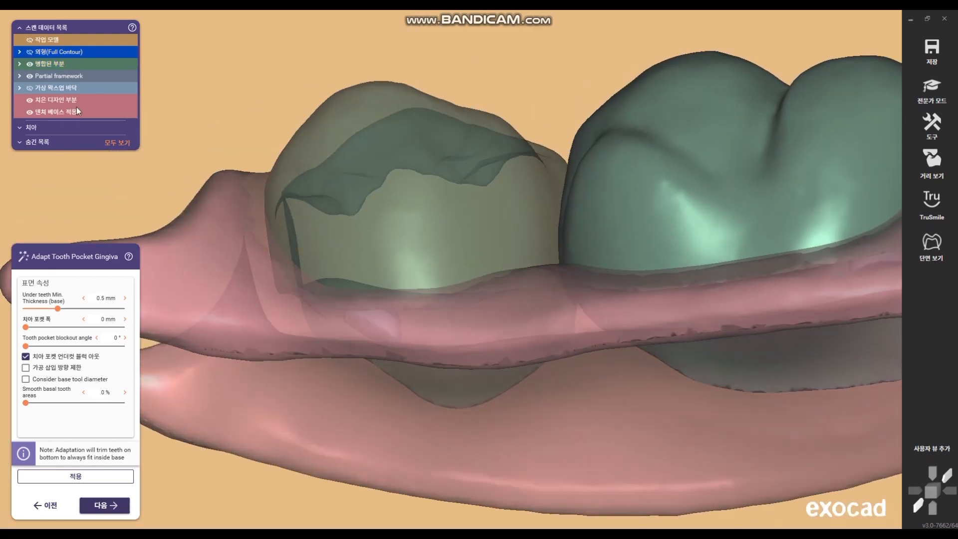
Hide the original gingiva design part and examine the underside of the adapted denture base at both tooth pockets
{"action": "left_click", "coordinate": [29, 103]}
{"action": "right_click_drag", "start_coordinate": [419, 389], "coordinate": [496, 348]}
{"action": "scroll", "coordinate": [392, 220], "scroll_direction": "down", "scroll_amount": 5}
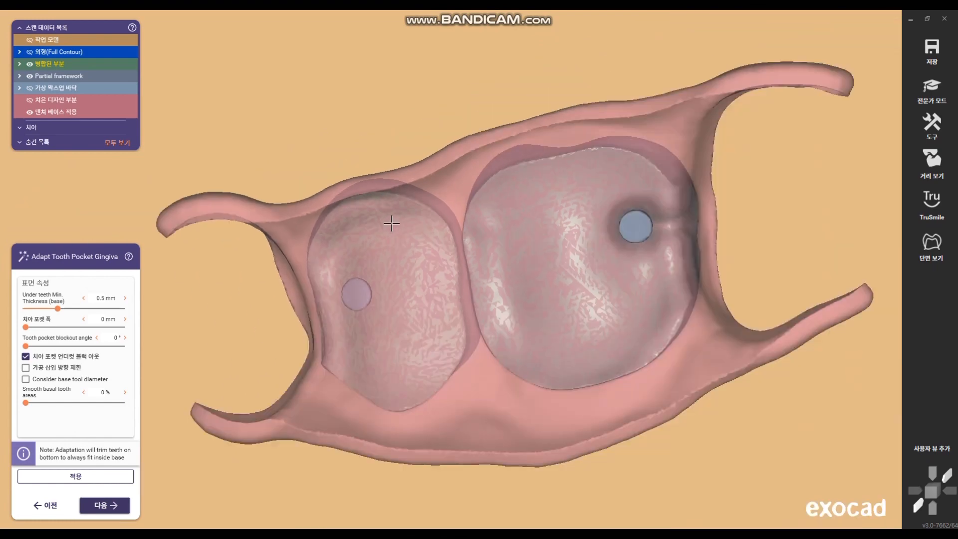
{"action": "scroll", "coordinate": [392, 220], "scroll_direction": "up", "scroll_amount": 8}
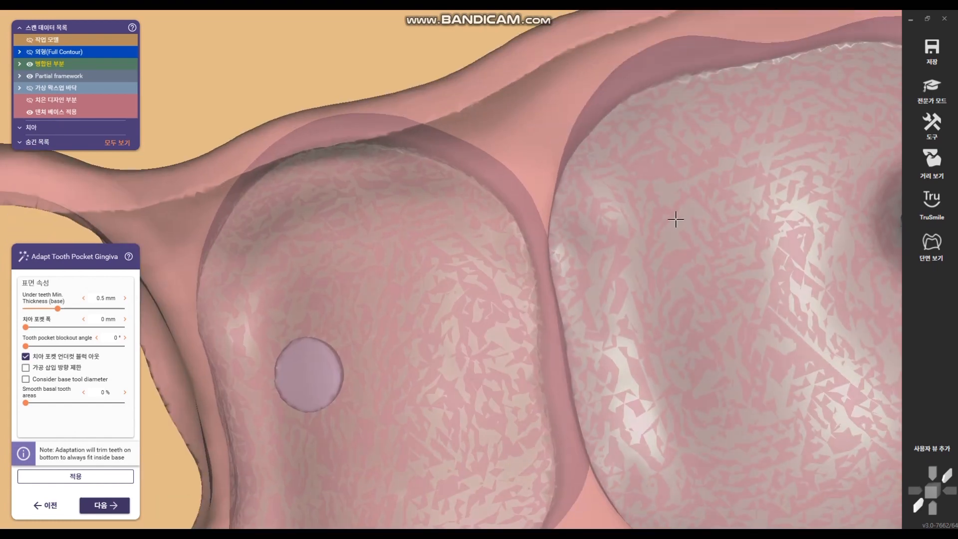
{"action": "scroll", "coordinate": [677, 219], "scroll_direction": "down", "scroll_amount": 7}
{"action": "right_click_drag", "start_coordinate": [699, 223], "coordinate": [468, 380]}
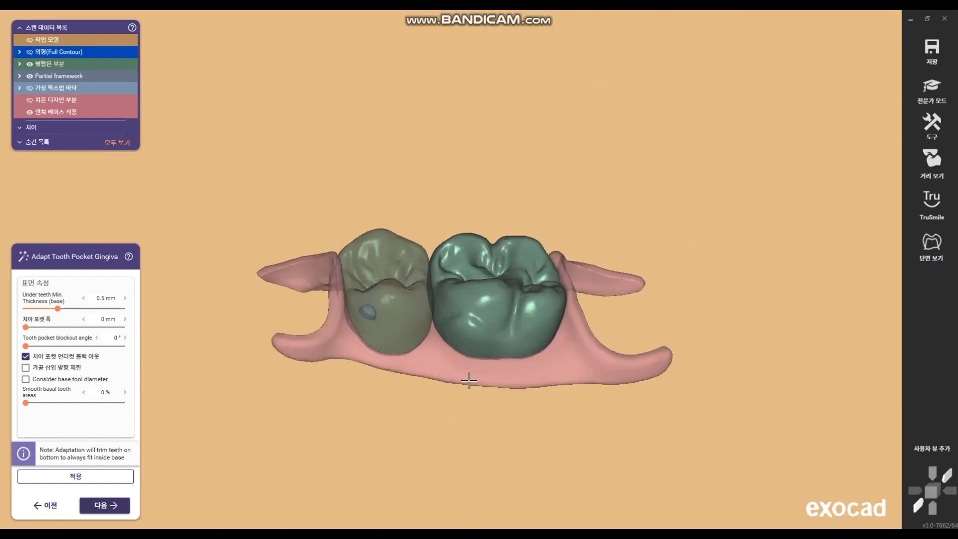
Show the working model again and examine the adapted base, the translucent premolar and the molar from occlusal and side views
{"action": "left_click", "coordinate": [28, 39]}
{"action": "right_click_drag", "start_coordinate": [531, 268], "coordinate": [528, 320]}
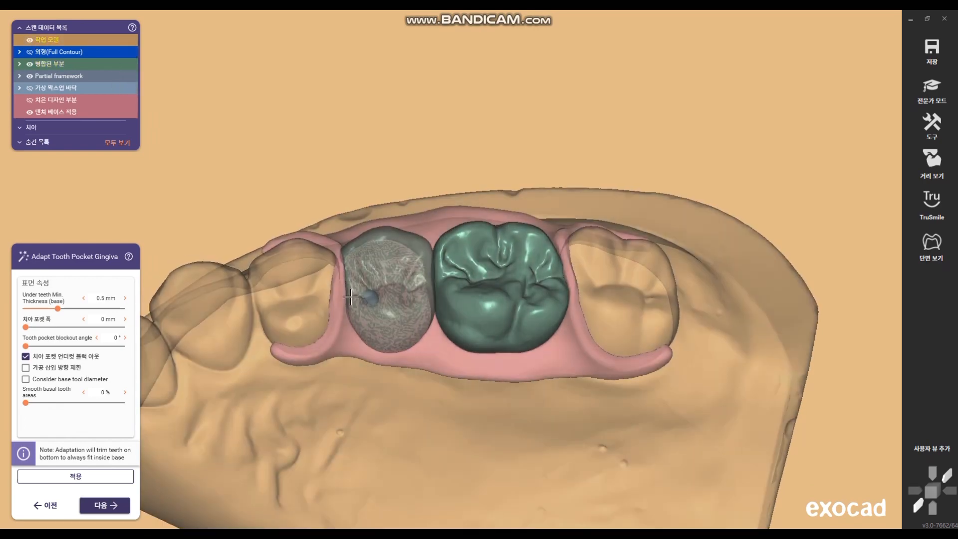
{"action": "scroll", "coordinate": [291, 280], "scroll_direction": "up", "scroll_amount": 4, "text": "ctrl"}
{"action": "right_click_drag", "start_coordinate": [303, 280], "coordinate": [319, 304]}
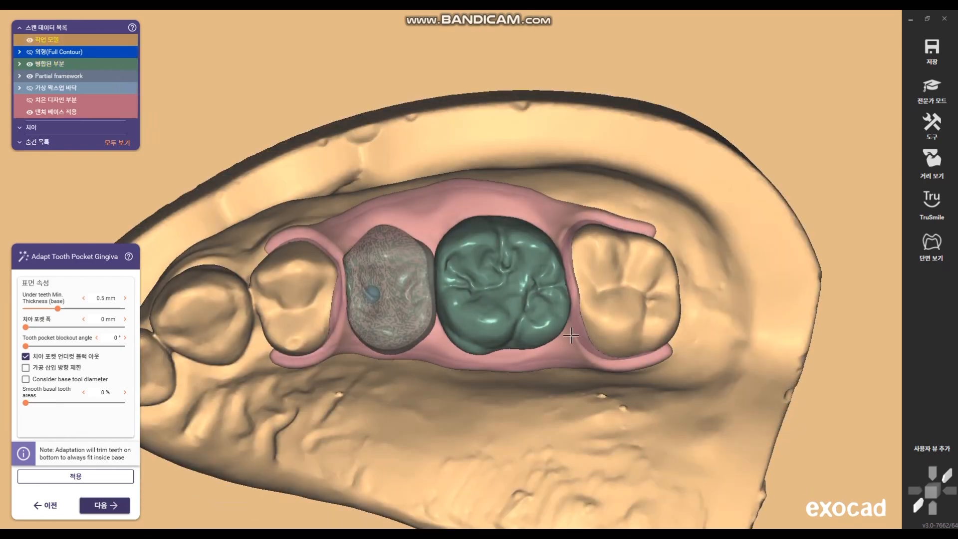
{"action": "scroll", "coordinate": [582, 248], "scroll_direction": "up", "scroll_amount": 6}
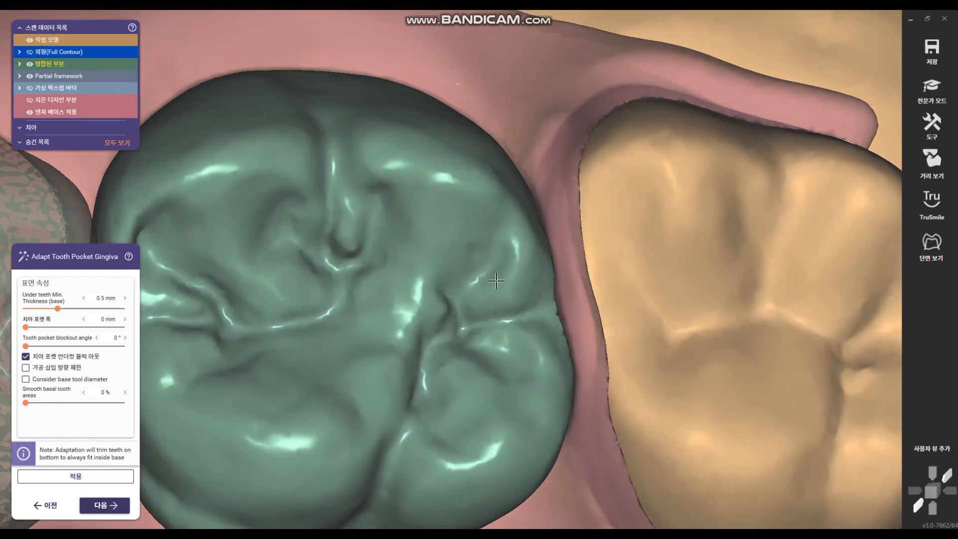
{"action": "scroll", "coordinate": [383, 297], "scroll_direction": "down", "scroll_amount": 6}
{"action": "middle_click_drag", "start_coordinate": [168, 322], "coordinate": [352, 241]}
{"action": "left_click", "coordinate": [351, 242]}
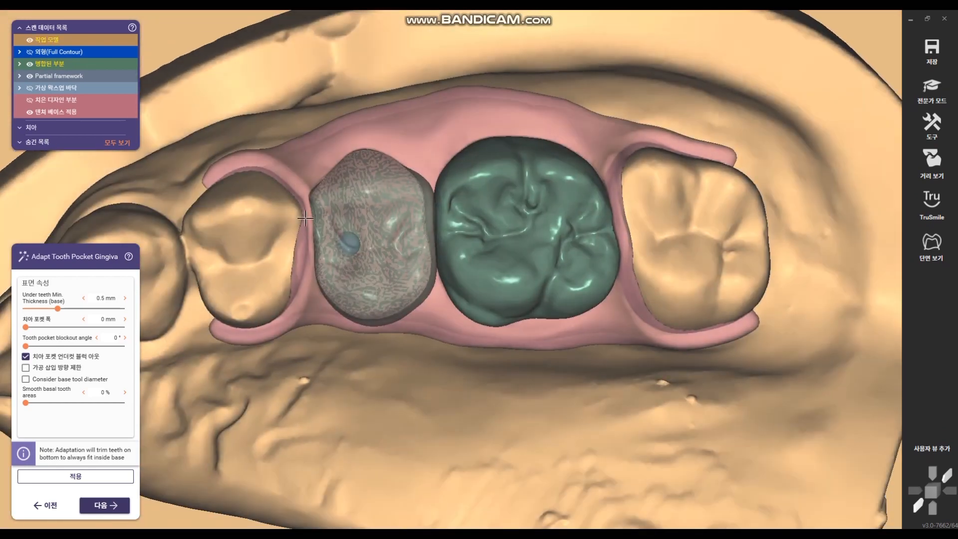
{"action": "right_click_drag", "start_coordinate": [444, 184], "coordinate": [417, 223]}
{"action": "right_click_drag", "start_coordinate": [362, 364], "coordinate": [354, 302]}
{"action": "right_click_drag", "start_coordinate": [333, 243], "coordinate": [367, 232]}
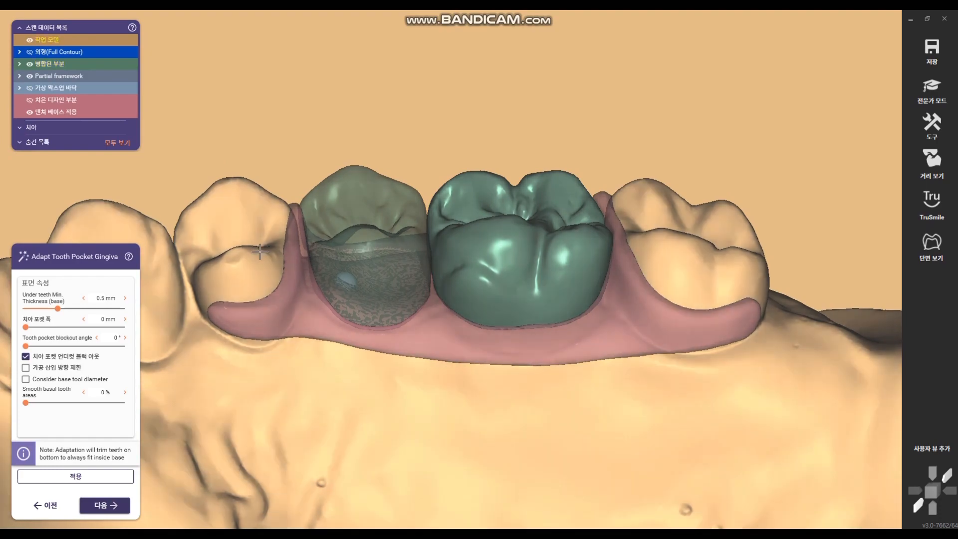
{"action": "right_click_drag", "start_coordinate": [259, 252], "coordinate": [269, 307]}
{"action": "scroll", "coordinate": [364, 217], "scroll_direction": "up", "scroll_amount": 3}
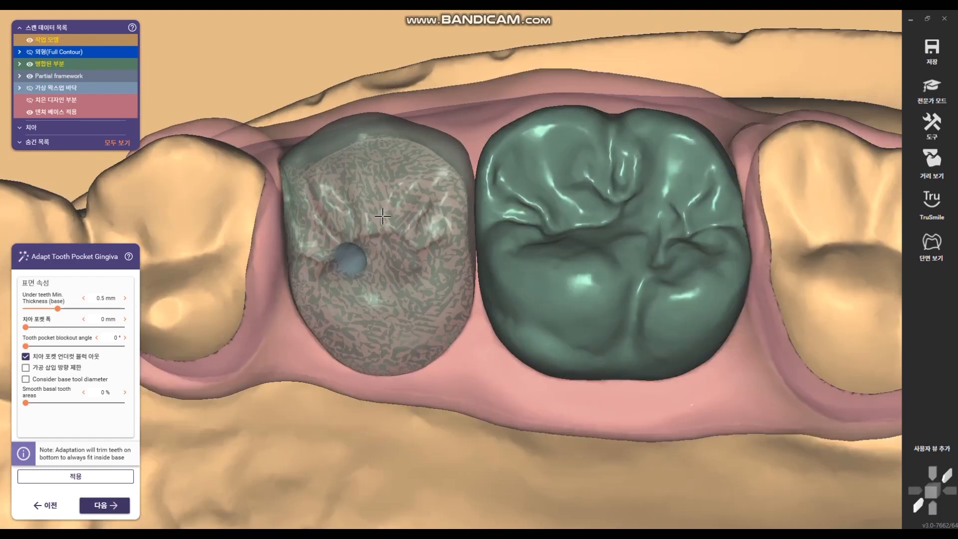
{"action": "right_click_drag", "start_coordinate": [451, 245], "coordinate": [514, 219]}
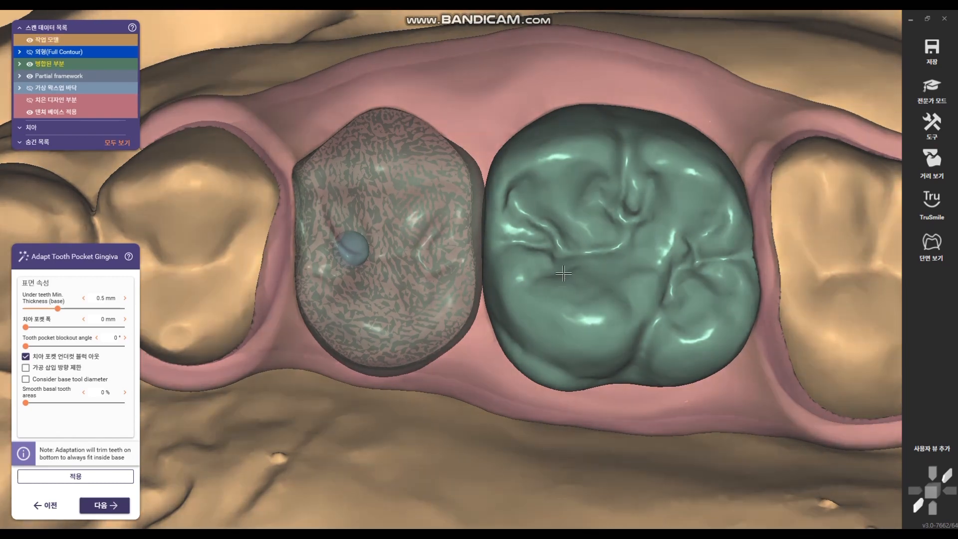
Examine both teeth over the gingiva base from several angles, focusing on the contact between them and their pocket edges
{"action": "scroll", "coordinate": [564, 273], "scroll_direction": "down", "scroll_amount": 3, "text": "ctrl"}
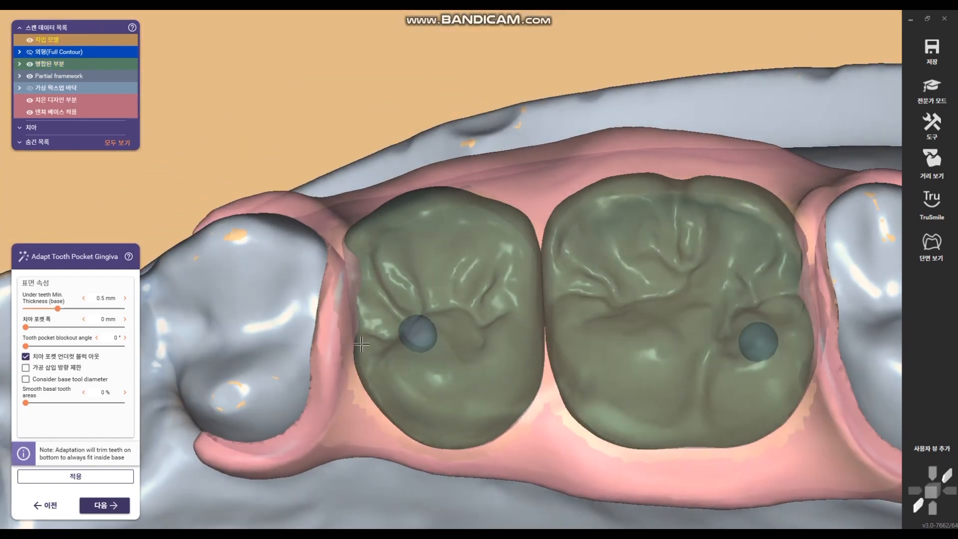
{"action": "scroll", "coordinate": [419, 331], "scroll_direction": "down", "scroll_amount": 3}
{"action": "scroll", "coordinate": [474, 325], "scroll_direction": "up", "scroll_amount": 4}
{"action": "scroll", "coordinate": [474, 325], "scroll_direction": "down", "scroll_amount": 3, "text": "ctrl"}
{"action": "right_click_drag", "start_coordinate": [472, 394], "coordinate": [502, 319]}
{"action": "scroll", "coordinate": [474, 325], "scroll_direction": "up", "scroll_amount": 4}
{"action": "scroll", "coordinate": [487, 312], "scroll_direction": "down", "scroll_amount": 3}
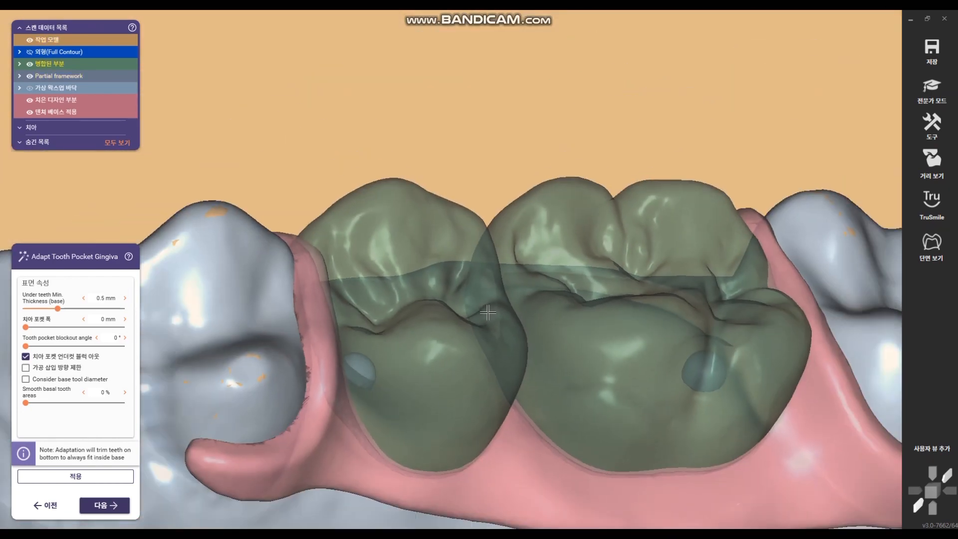
{"action": "scroll", "coordinate": [509, 261], "scroll_direction": "up", "scroll_amount": 4}
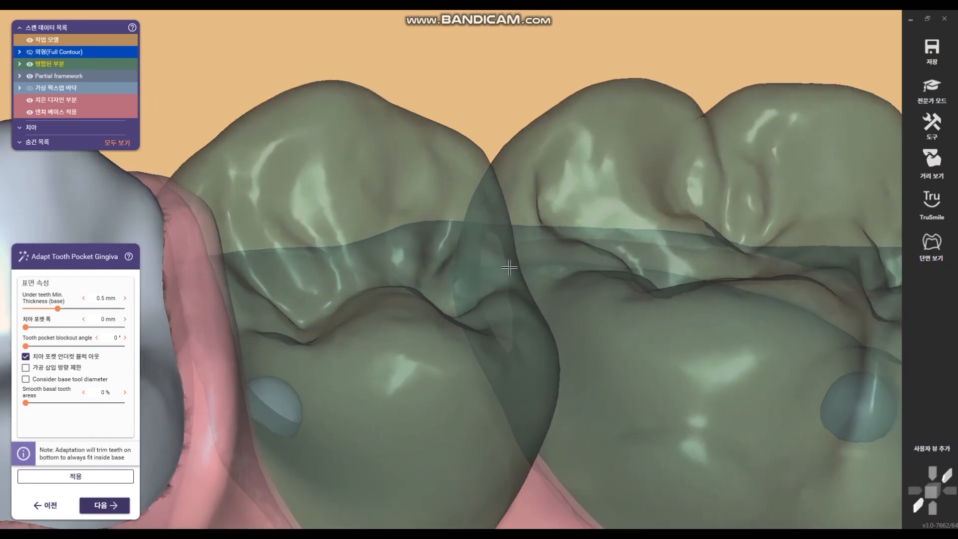
{"action": "right_click_drag", "start_coordinate": [509, 261], "coordinate": [508, 229]}
{"action": "scroll", "coordinate": [531, 262], "scroll_direction": "up", "scroll_amount": 3}
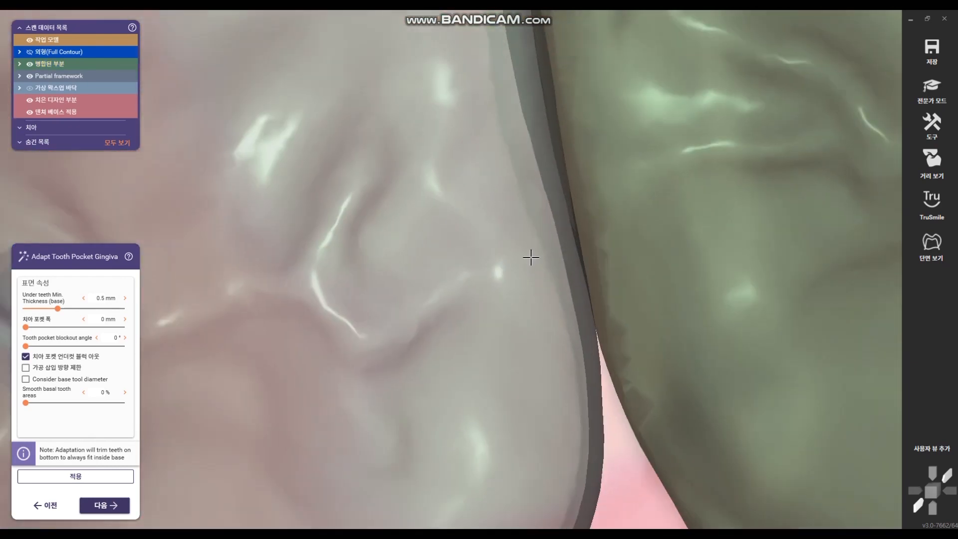
{"action": "scroll", "coordinate": [530, 256], "scroll_direction": "down", "scroll_amount": 6}
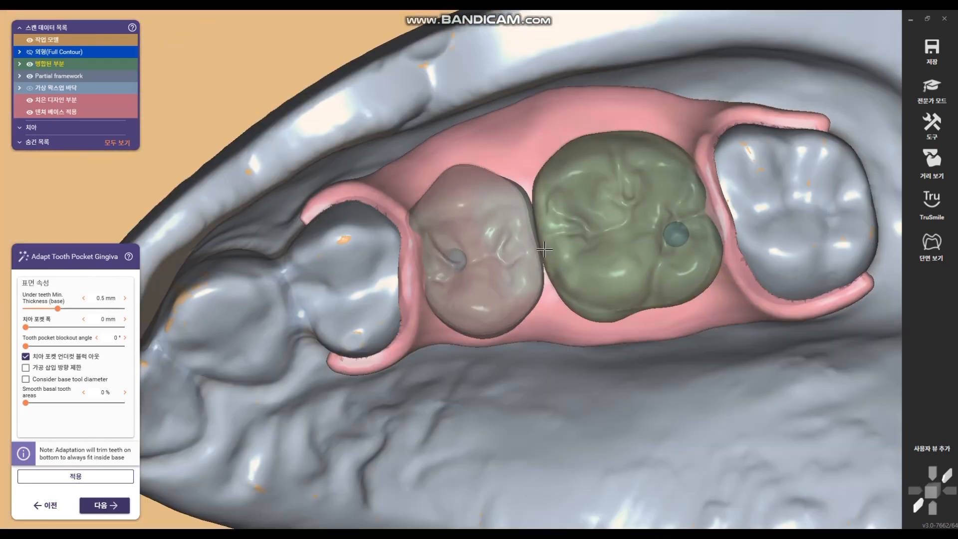
{"action": "scroll", "coordinate": [451, 327], "scroll_direction": "up", "scroll_amount": 4}
{"action": "right_click_drag", "start_coordinate": [530, 247], "coordinate": [449, 321]}
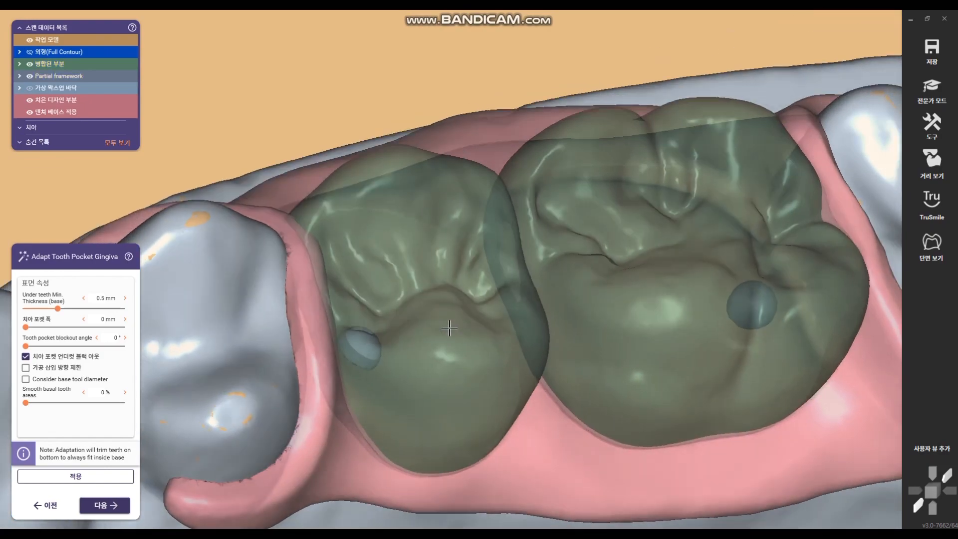
{"action": "scroll", "coordinate": [506, 231], "scroll_direction": "up", "scroll_amount": 5}
{"action": "scroll", "coordinate": [506, 161], "scroll_direction": "down", "scroll_amount": 4}
{"action": "right_click_drag", "start_coordinate": [506, 161], "coordinate": [311, 265]}
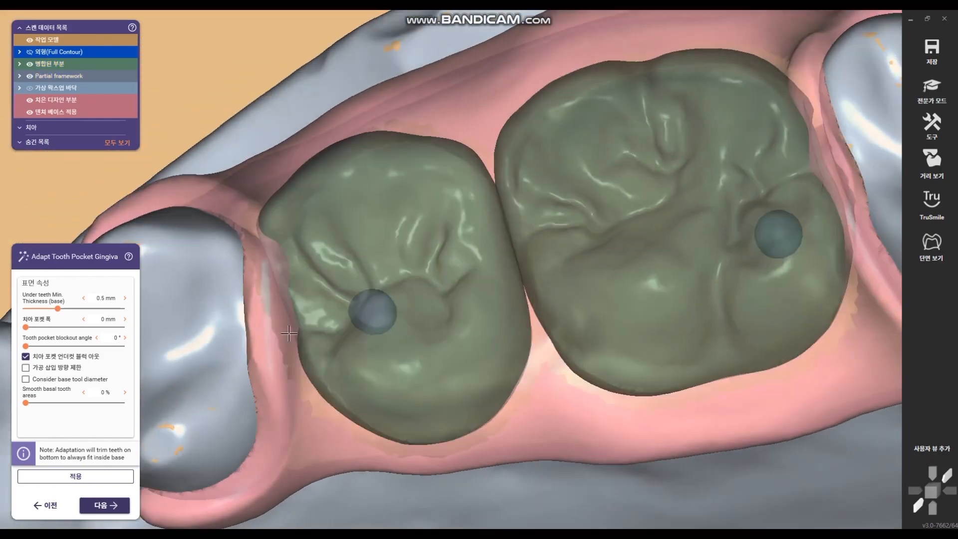
{"action": "scroll", "coordinate": [312, 266], "scroll_direction": "up", "scroll_amount": 5}
{"action": "scroll", "coordinate": [376, 257], "scroll_direction": "down", "scroll_amount": 4}
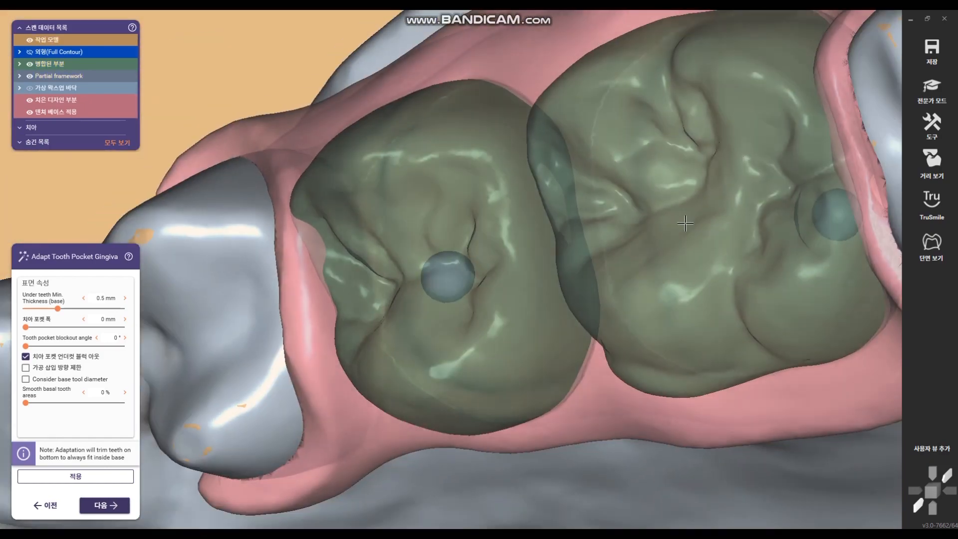
{"action": "right_click_drag", "start_coordinate": [377, 256], "coordinate": [310, 193]}
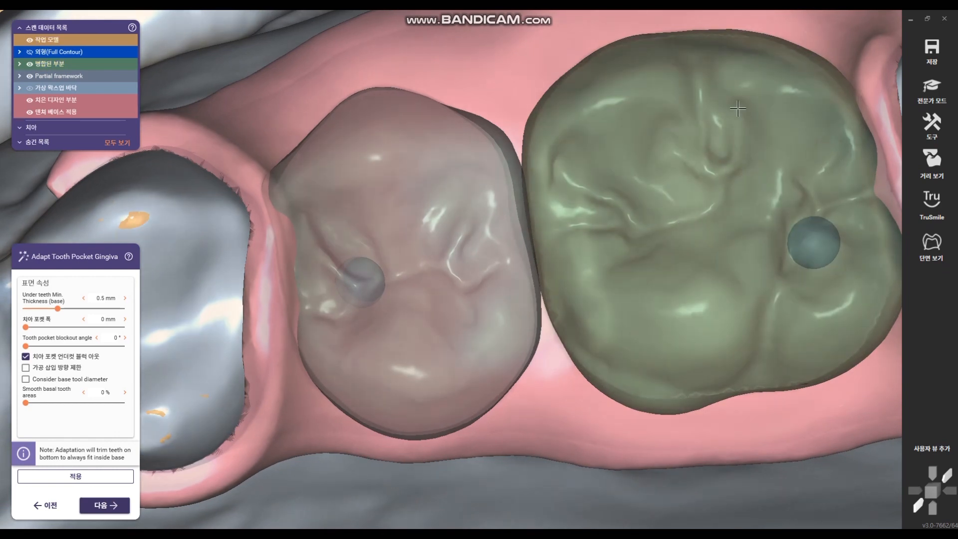
Examine both teeth seated in the clasp-armed base on the working model from occlusal and side views
{"action": "scroll", "coordinate": [526, 256], "scroll_direction": "down", "scroll_amount": 3}
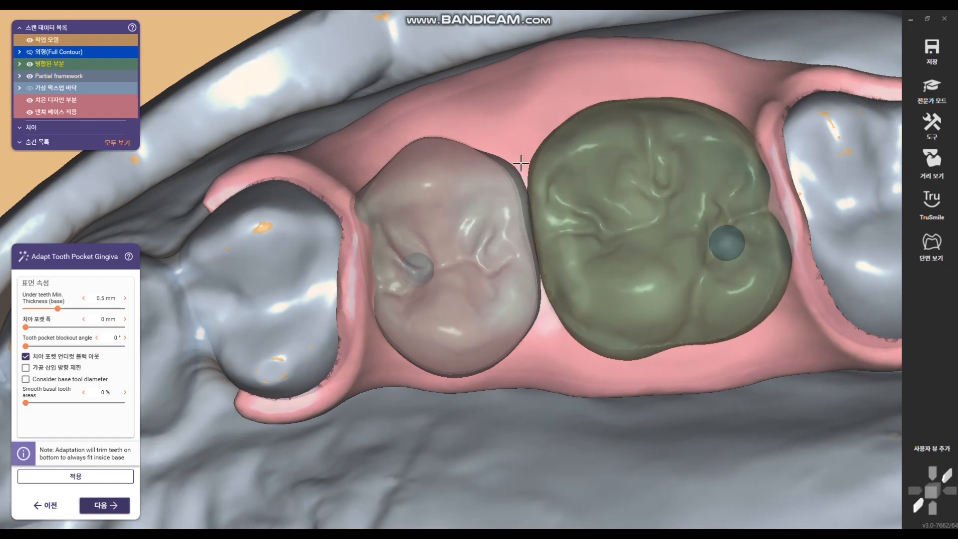
{"action": "scroll", "coordinate": [523, 216], "scroll_direction": "down", "scroll_amount": 2}
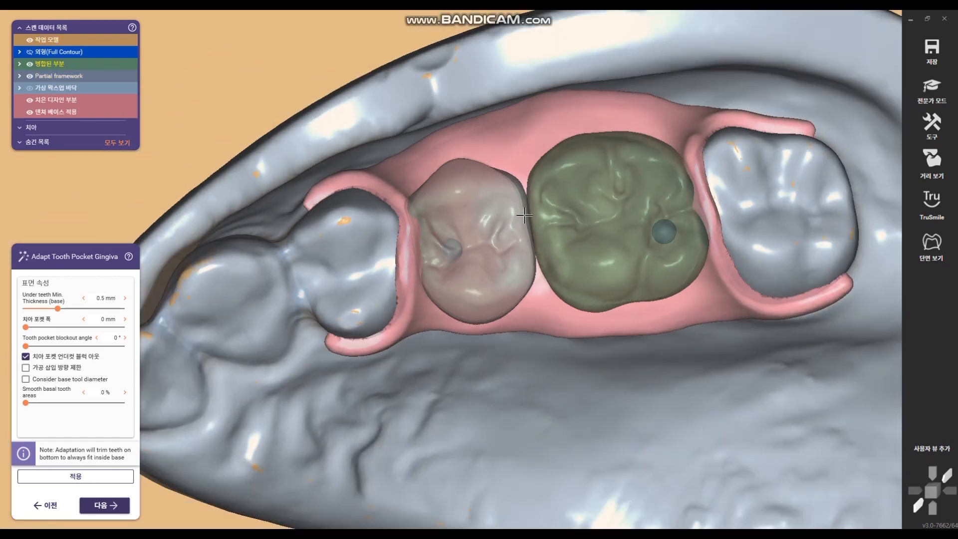
{"action": "right_click_drag", "start_coordinate": [528, 245], "coordinate": [520, 171]}
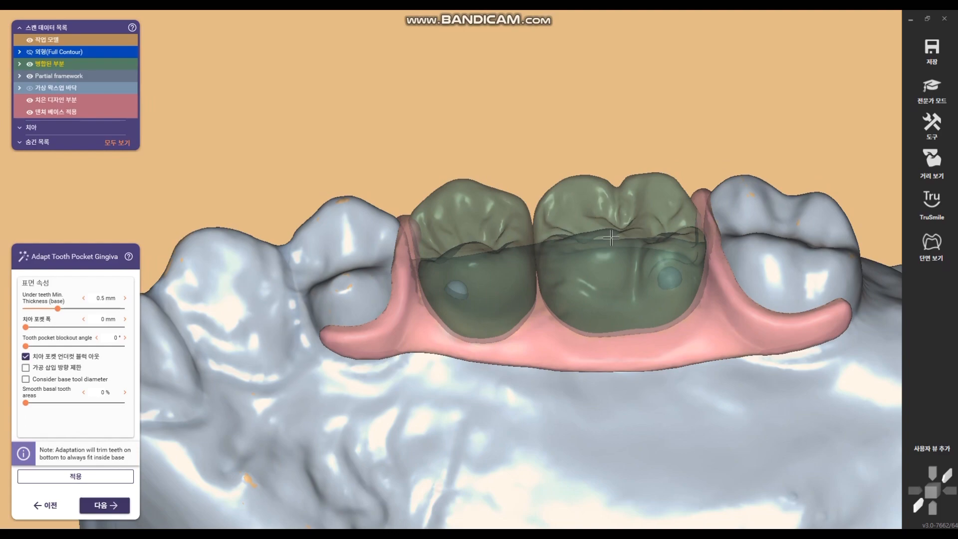
{"action": "right_click_drag", "start_coordinate": [596, 234], "coordinate": [499, 167]}
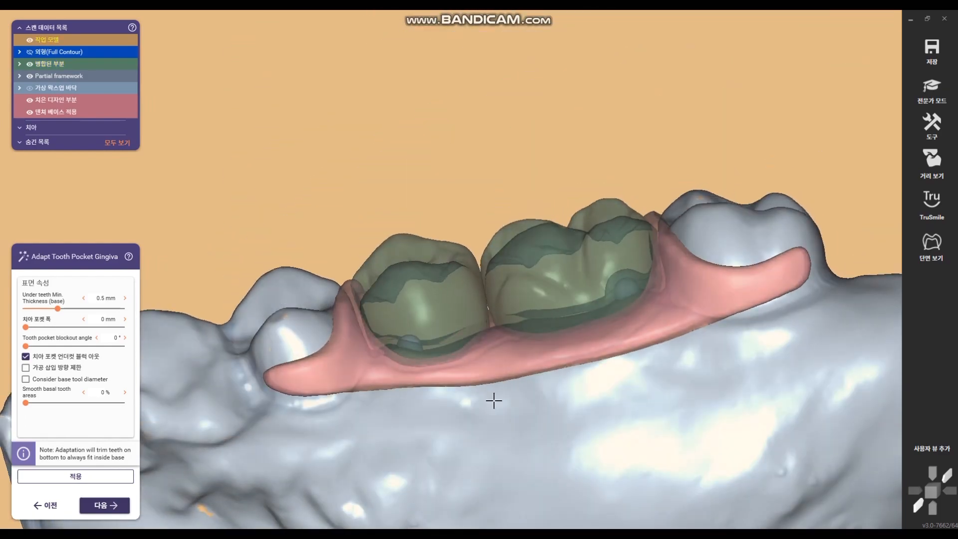
{"action": "right_click_drag", "start_coordinate": [498, 244], "coordinate": [612, 278]}
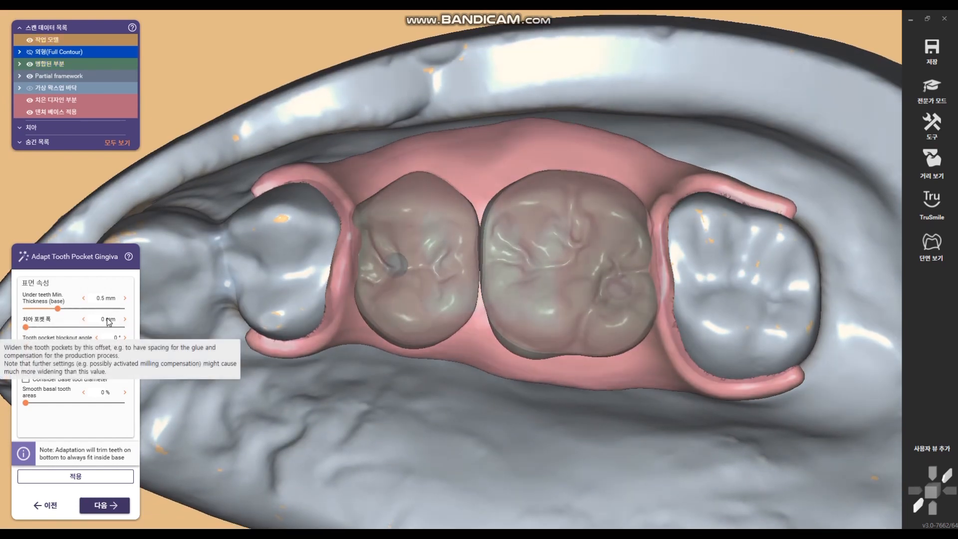
Accept the tooth pocket adaptation with a 0 mm pocket width and proceed to merging and saving the parts
{"action": "left_click_drag", "start_coordinate": [98, 318], "coordinate": [107, 319]}
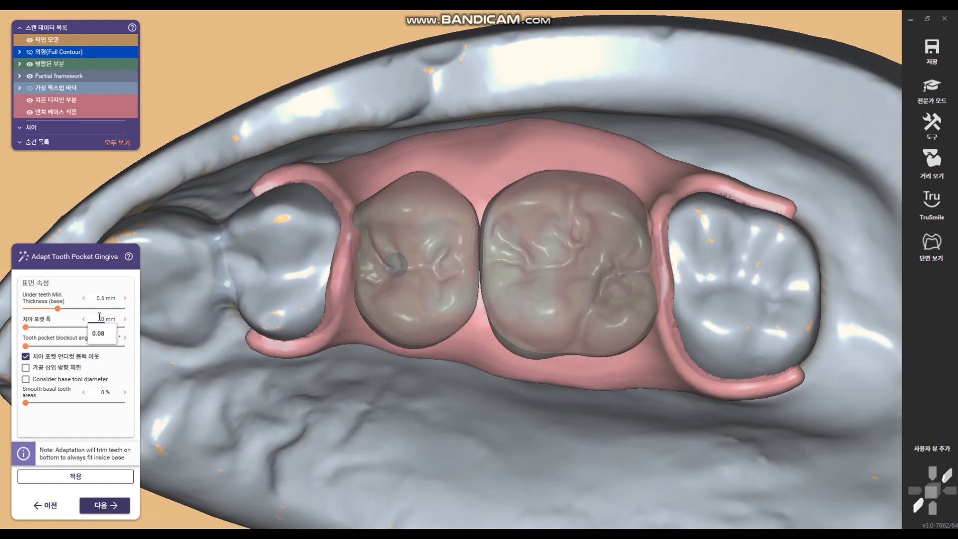
{"action": "left_click", "coordinate": [96, 319]}
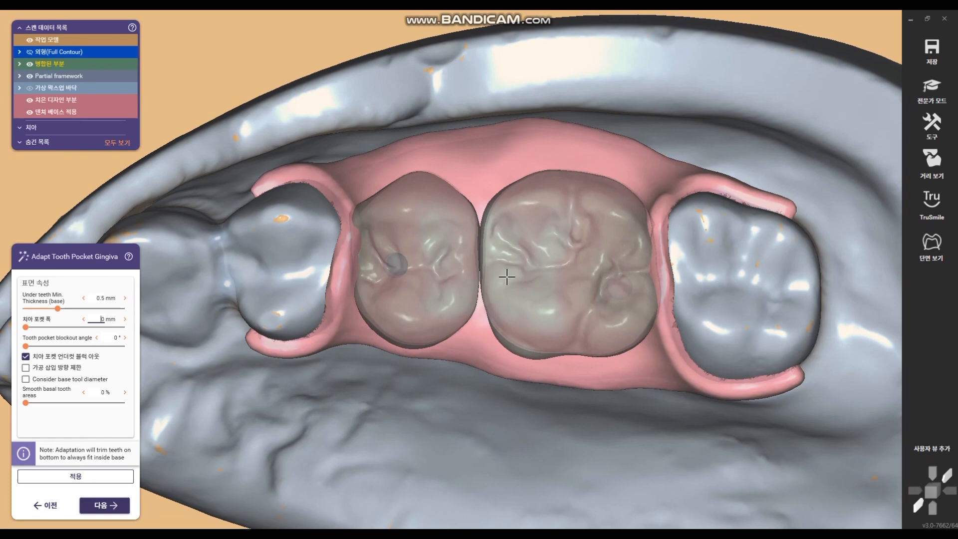
{"action": "right_click_drag", "start_coordinate": [507, 277], "coordinate": [489, 302]}
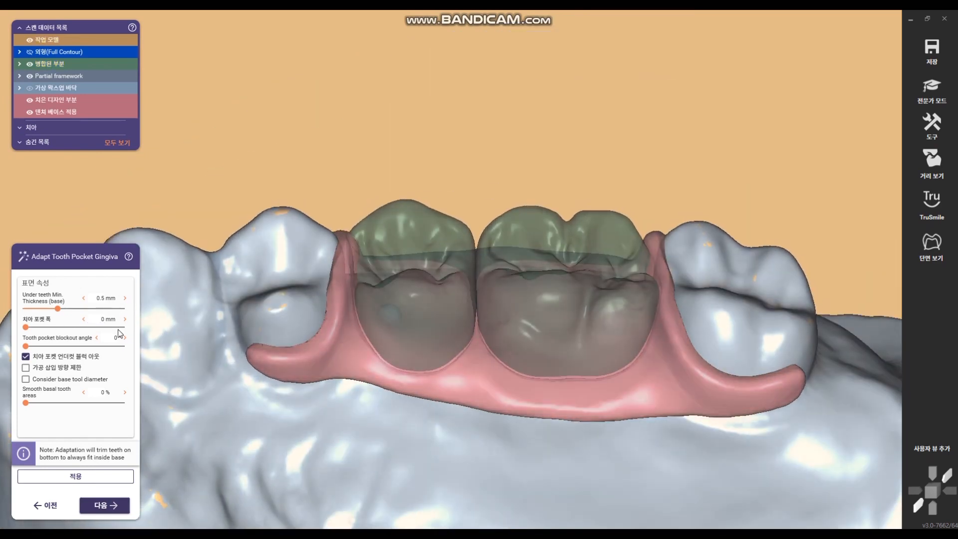
{"action": "left_click", "coordinate": [114, 508]}
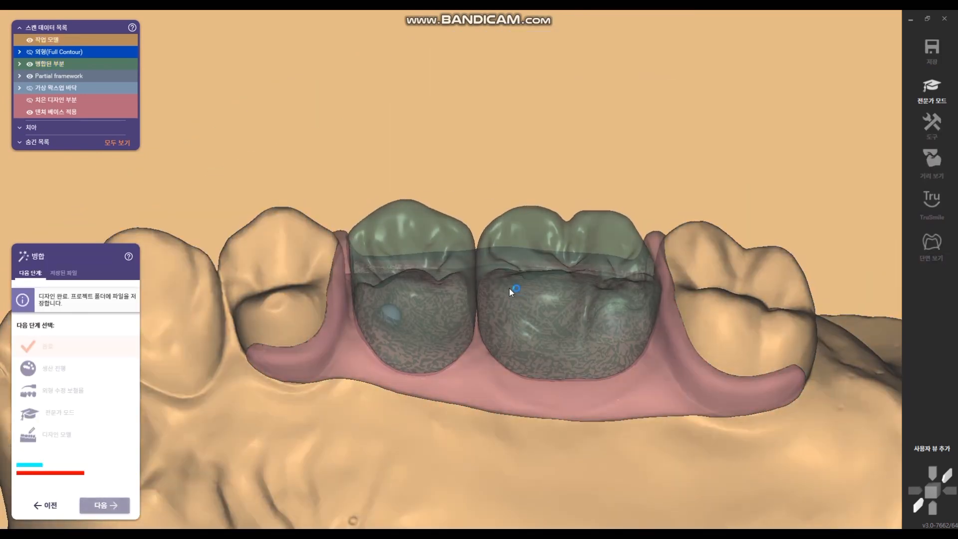
Isolate the finished denture base and examine its tooth pockets and clasp arms from several angles using transparency
{"action": "right_click_drag", "start_coordinate": [496, 312], "coordinate": [451, 325]}
{"action": "scroll", "coordinate": [438, 316], "scroll_direction": "up", "scroll_amount": 4}
{"action": "scroll", "coordinate": [443, 333], "scroll_direction": "down", "scroll_amount": 5, "text": "ctrl"}
{"action": "scroll", "coordinate": [589, 301], "scroll_direction": "down", "scroll_amount": 5, "text": "ctrl"}
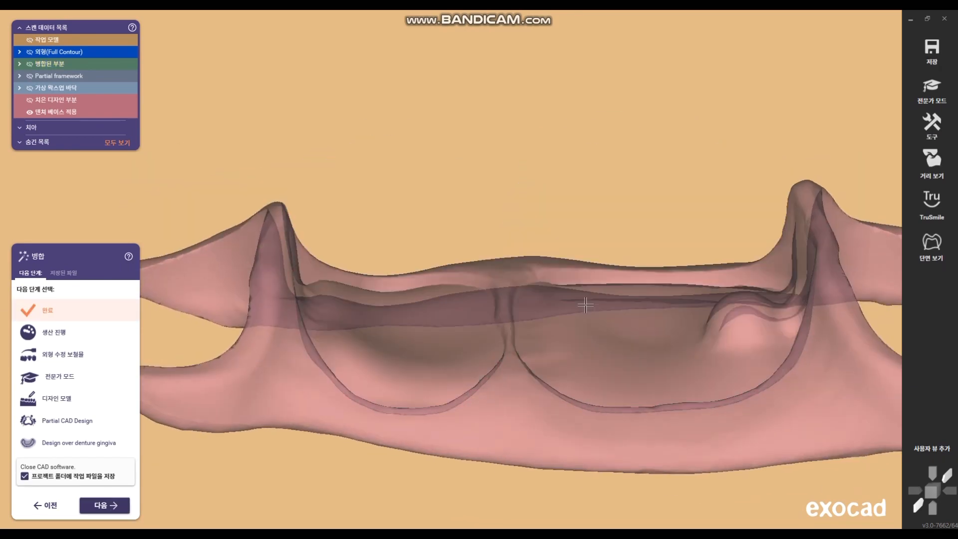
{"action": "mouse_move", "coordinate": [588, 301]}
{"action": "right_mouse_down"}
{"action": "mouse_move", "coordinate": [572, 311]}
{"action": "mouse_move", "coordinate": [572, 296]}
{"action": "right_mouse_up"}
{"action": "scroll", "coordinate": [571, 297], "scroll_direction": "down", "scroll_amount": 3}
{"action": "scroll", "coordinate": [431, 192], "scroll_direction": "up", "scroll_amount": 3, "text": "ctrl"}
{"action": "right_click_drag", "start_coordinate": [435, 197], "coordinate": [540, 301]}
{"action": "scroll", "coordinate": [541, 297], "scroll_direction": "up", "scroll_amount": 6}
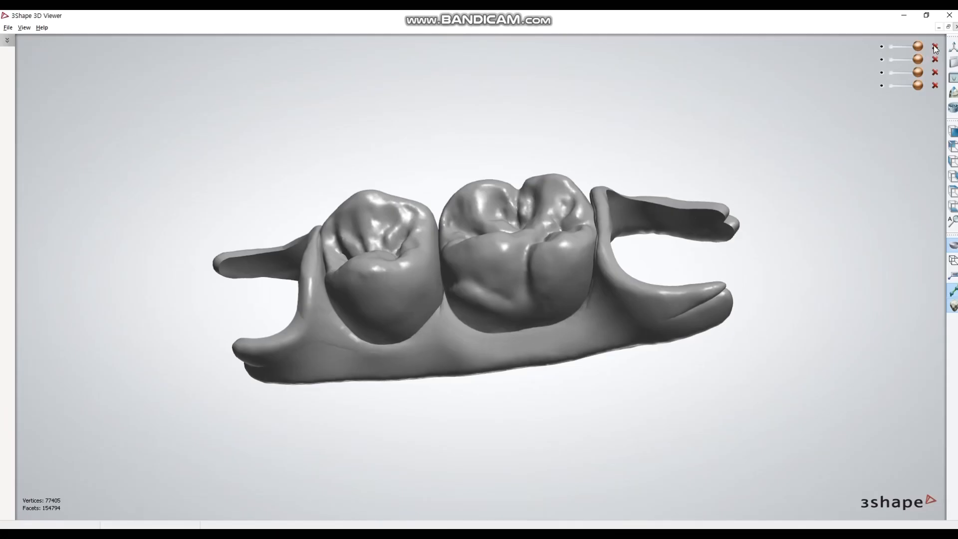
In 3Shape 3D Viewer, remove the extra gingiva base mesh and fade out both teeth to inspect the base's pockets
{"action": "left_click", "coordinate": [935, 46]}
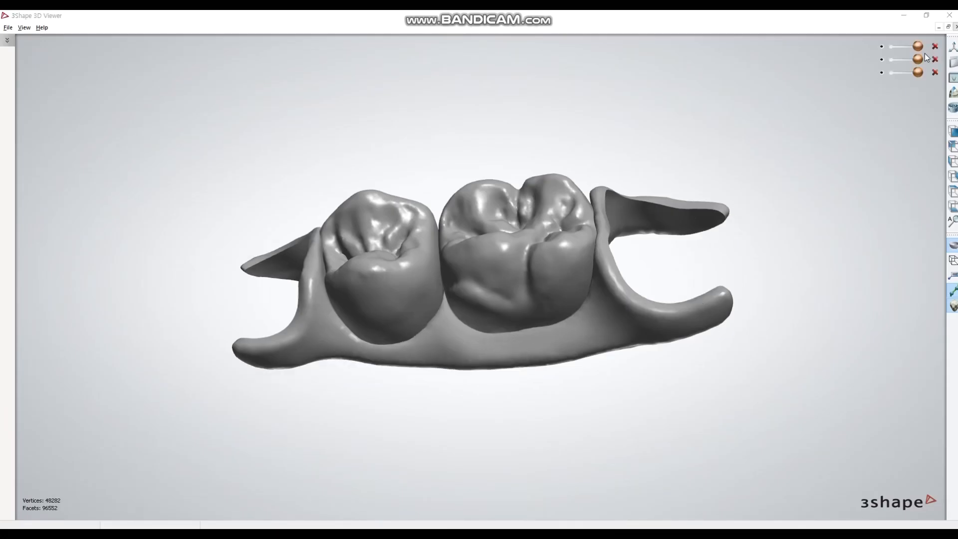
{"action": "right_click_drag", "start_coordinate": [587, 205], "coordinate": [399, 337]}
{"action": "left_click_drag", "start_coordinate": [913, 58], "coordinate": [893, 73]}
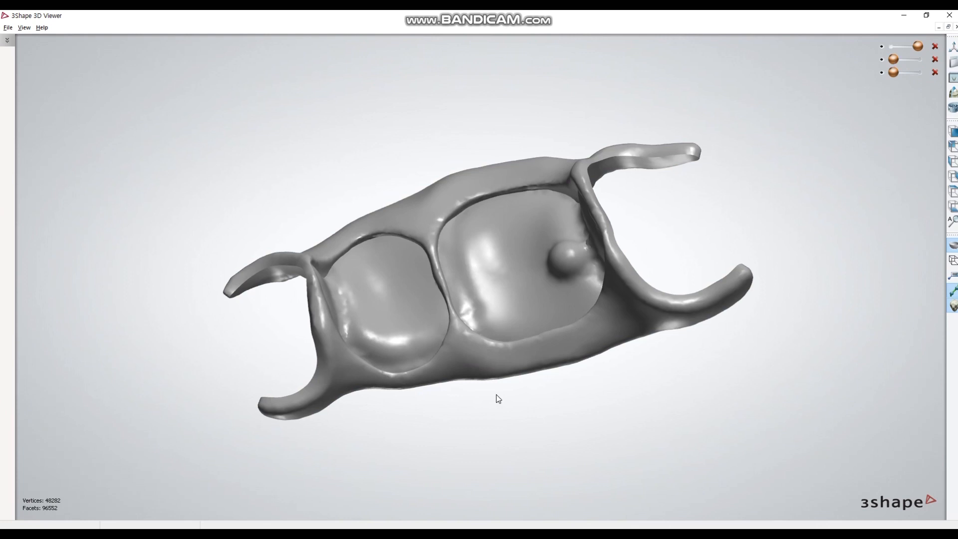
{"action": "right_click_drag", "start_coordinate": [498, 399], "coordinate": [620, 442]}
{"action": "right_click_drag", "start_coordinate": [640, 283], "coordinate": [629, 240]}
Restore both teeth to full opacity and inspect the assembled partial denture from the opposite side
{"action": "left_click_drag", "start_coordinate": [897, 62], "coordinate": [924, 75]}
{"action": "right_click_drag", "start_coordinate": [674, 319], "coordinate": [447, 274]}
{"action": "right_click_drag", "start_coordinate": [582, 271], "coordinate": [512, 222]}
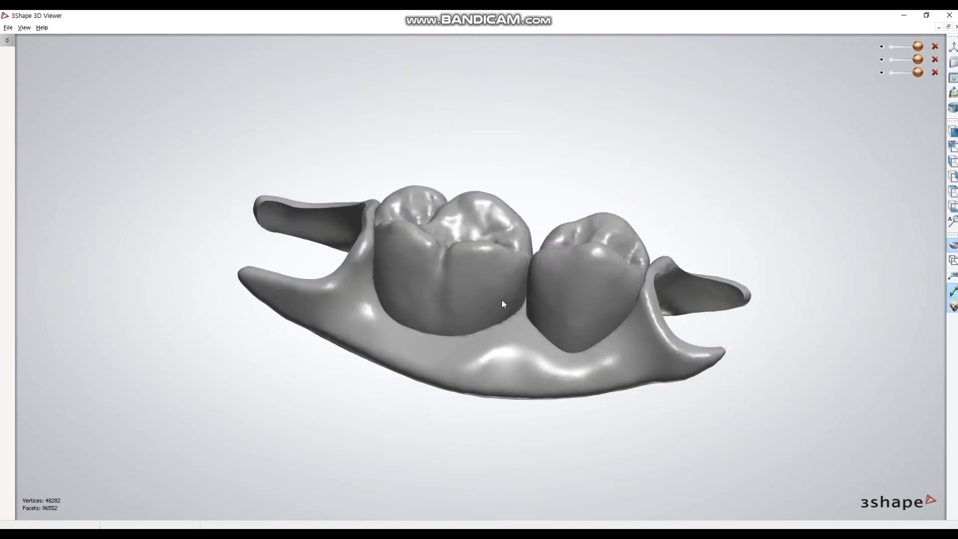